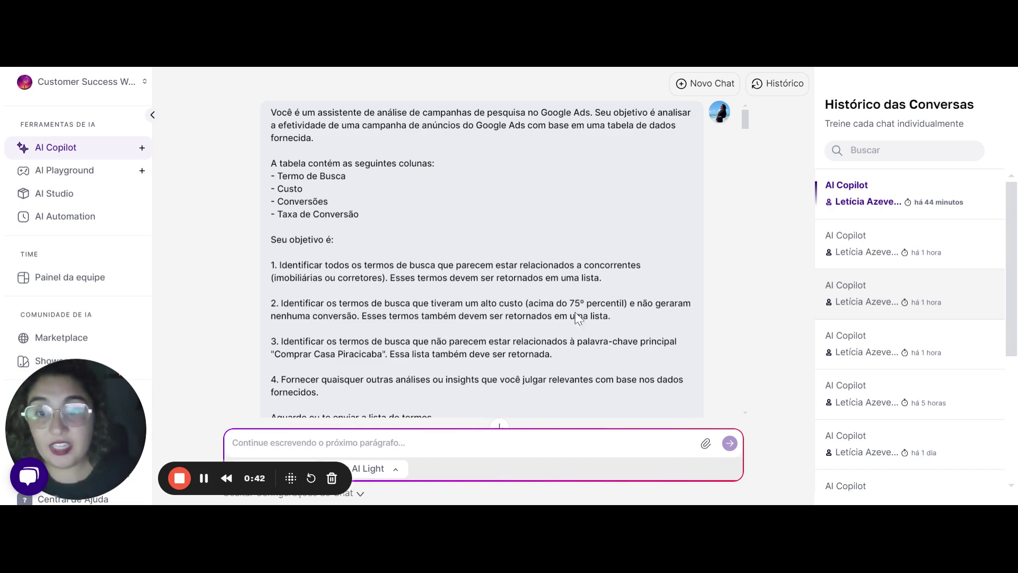
# Step: Look through the AI models available for the chat, from Tess AI Light to the Llama and Mistral models
pyautogui.moveTo(305, 475); pyautogui.dragTo(966, 424)
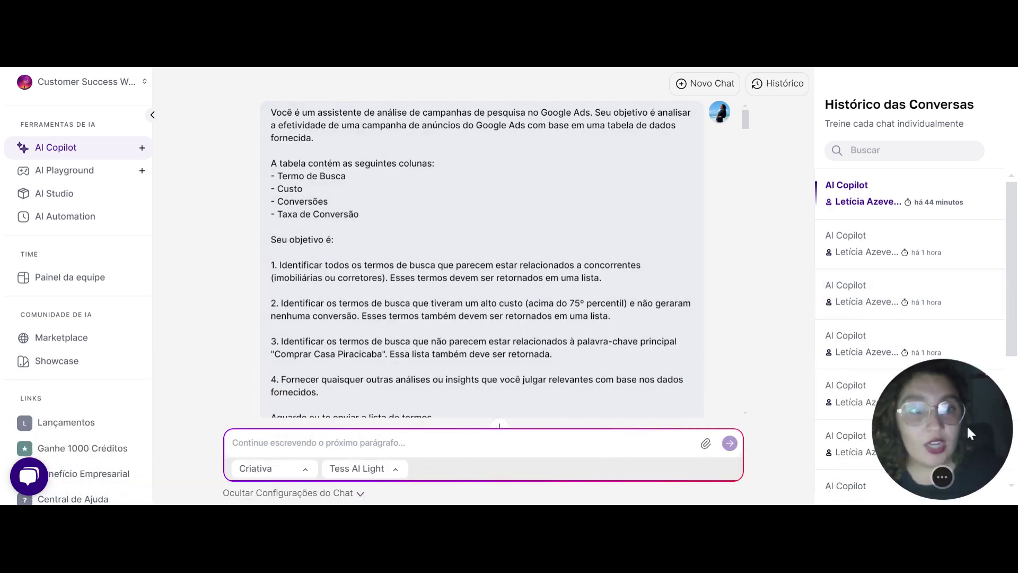
pyautogui.click(381, 470)
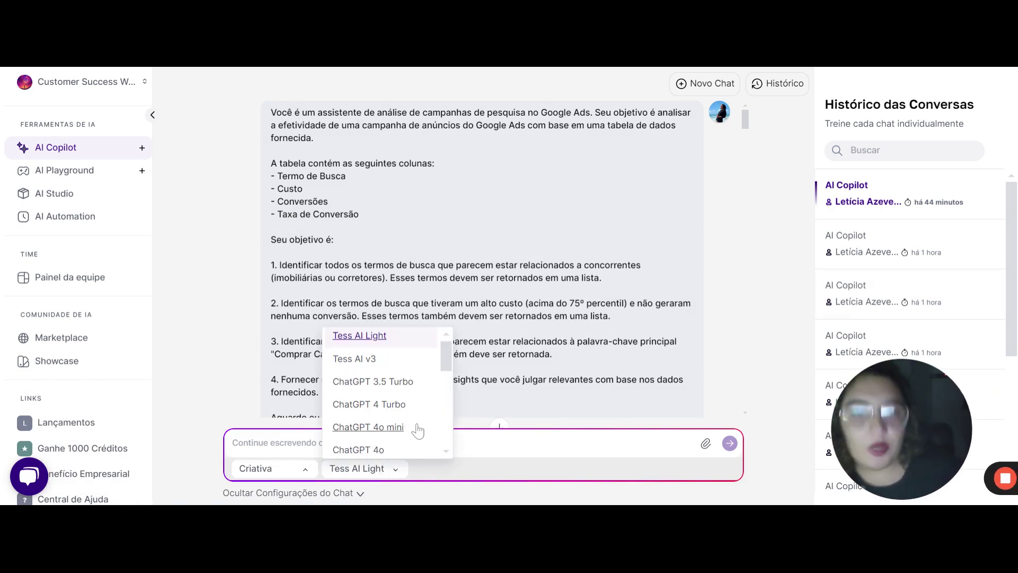
pyautogui.scroll(-3, 409, 422)
pyautogui.scroll(-10, 419, 430)
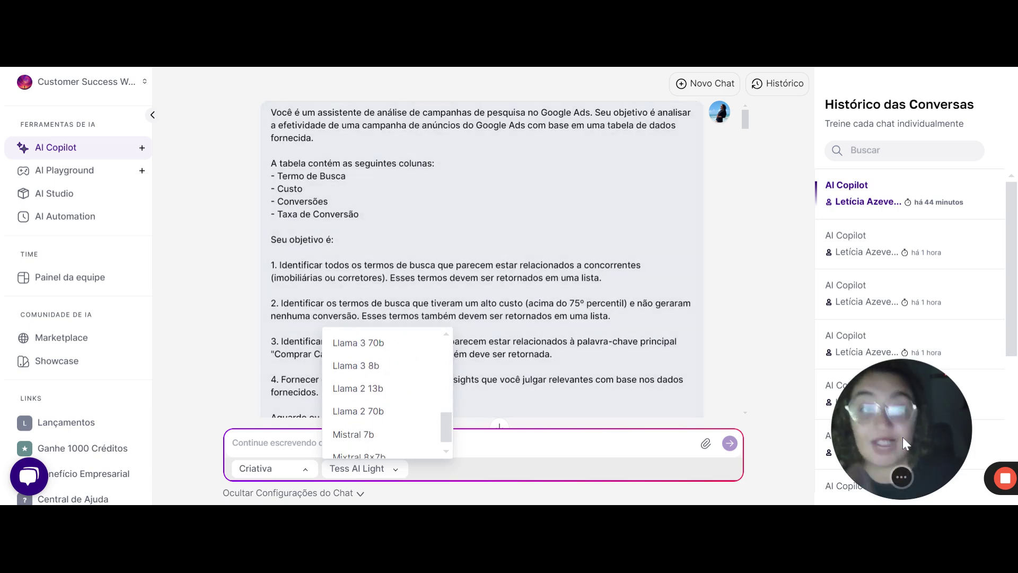
pyautogui.moveTo(903, 437); pyautogui.dragTo(46, 418)
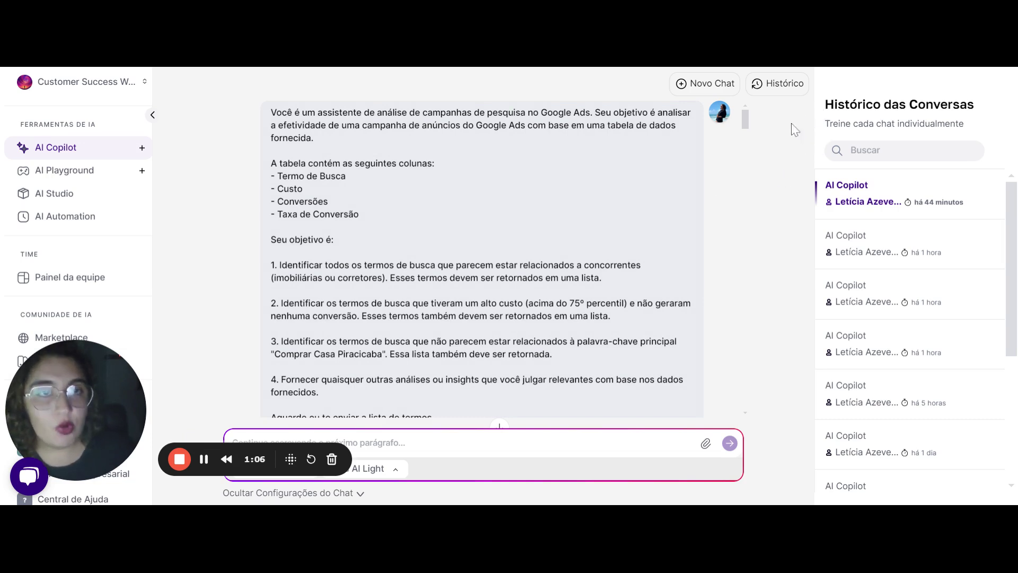
# Step: Hide the conversation history and highlight the prompt's opening sentences on the assistant's role and the Google Ads campaign analysis
pyautogui.click(772, 85)
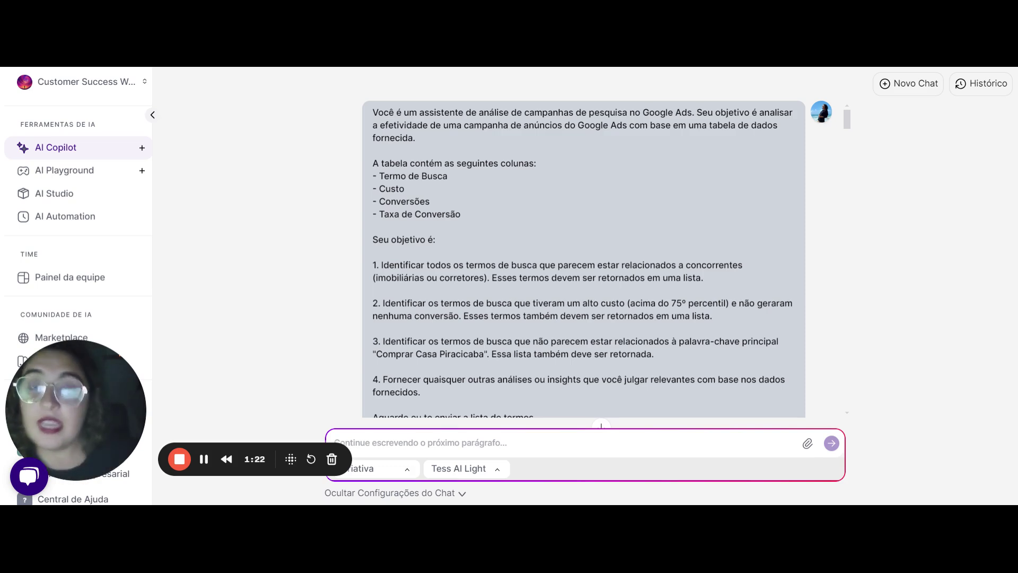
pyautogui.moveTo(373, 112); pyautogui.dragTo(693, 113)
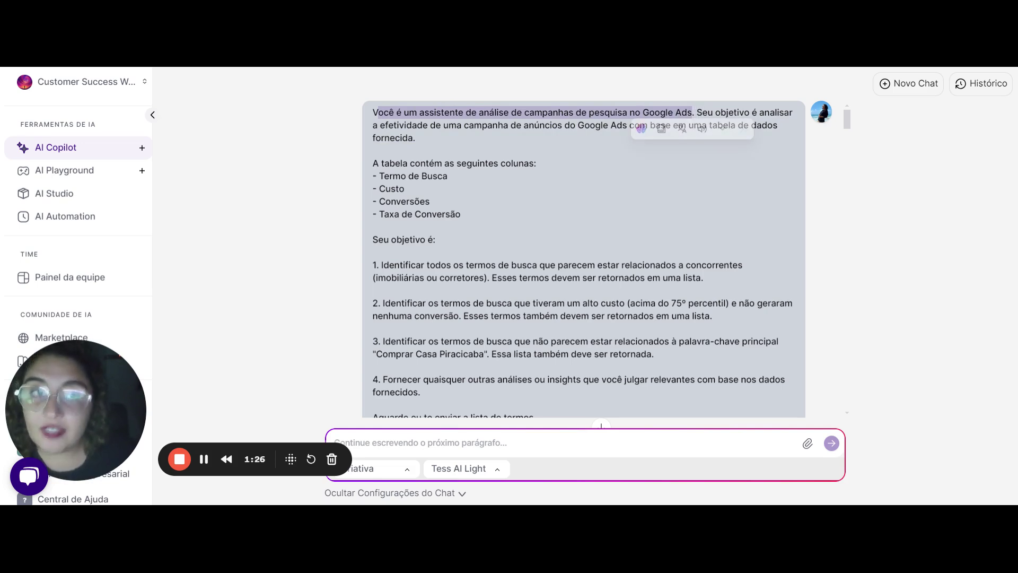
pyautogui.click(366, 130)
pyautogui.moveTo(372, 127); pyautogui.dragTo(601, 126)
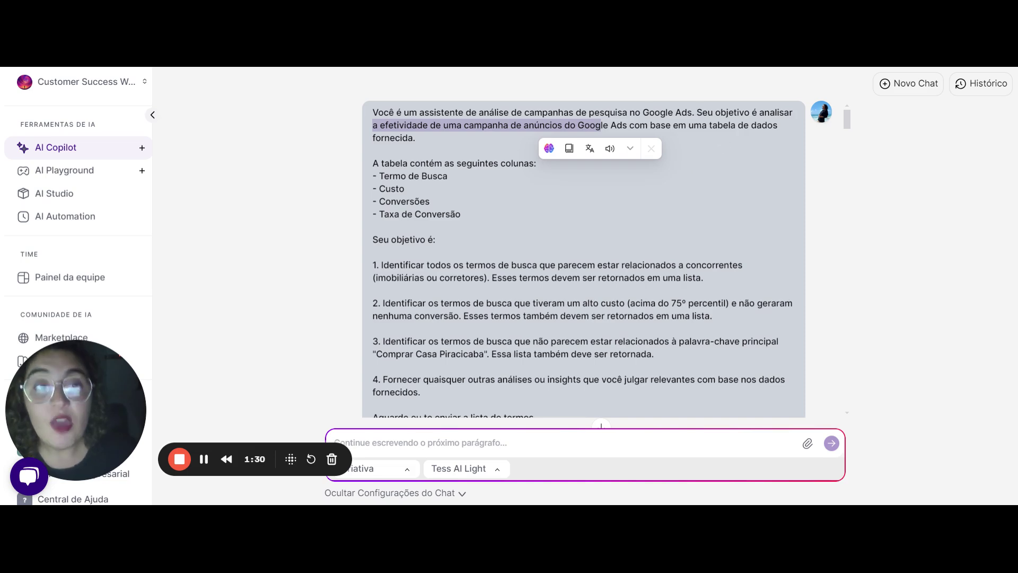
pyautogui.moveTo(707, 125); pyautogui.dragTo(699, 160)
pyautogui.click(426, 141)
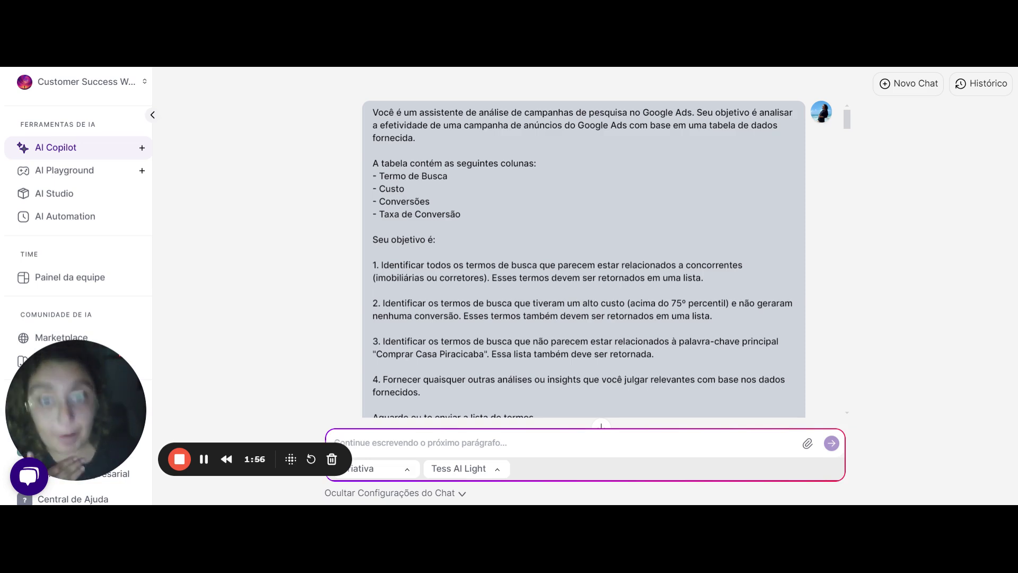
# Step: Highlight the prompt's list of table columns, from Termo de Busca to Taxa de Conversão
pyautogui.moveTo(378, 176); pyautogui.dragTo(530, 228)
pyautogui.click(375, 203)
pyautogui.click(387, 225)
pyautogui.click(551, 133)
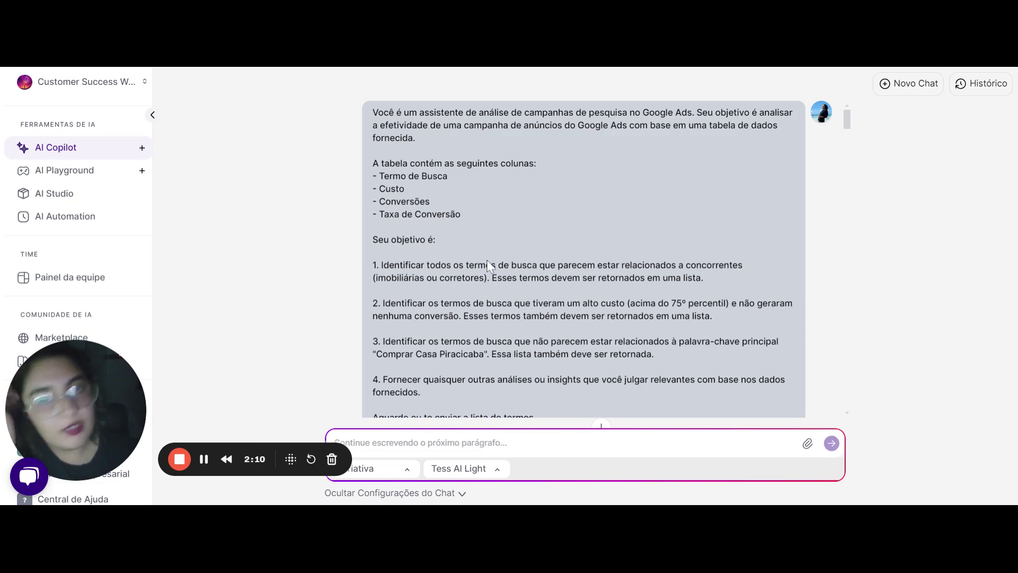
# Step: Highlight the prompt's first objective, about identifying search terms related to competitors
pyautogui.scroll(-1, 503, 178)
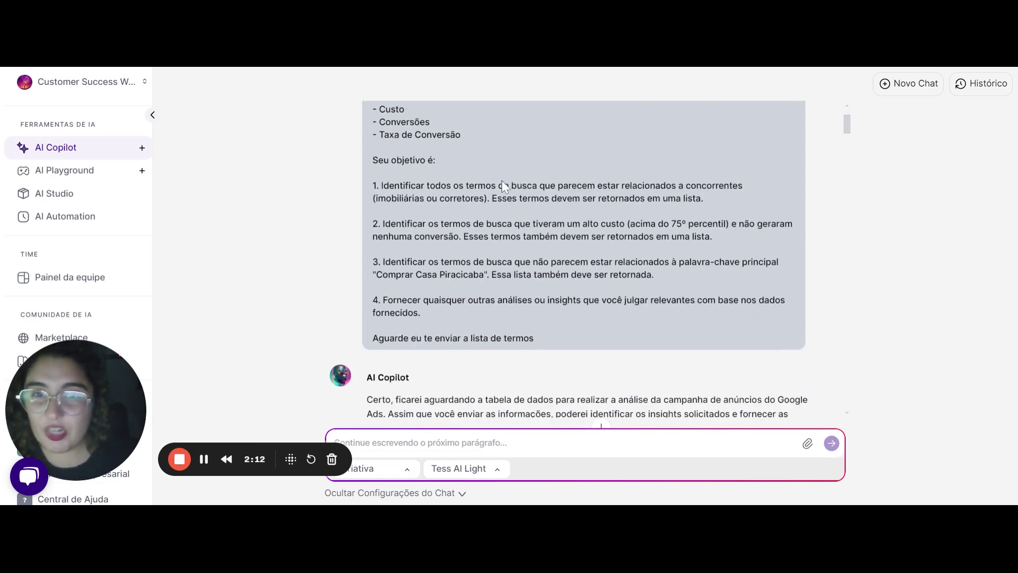
pyautogui.scroll(1, 502, 180)
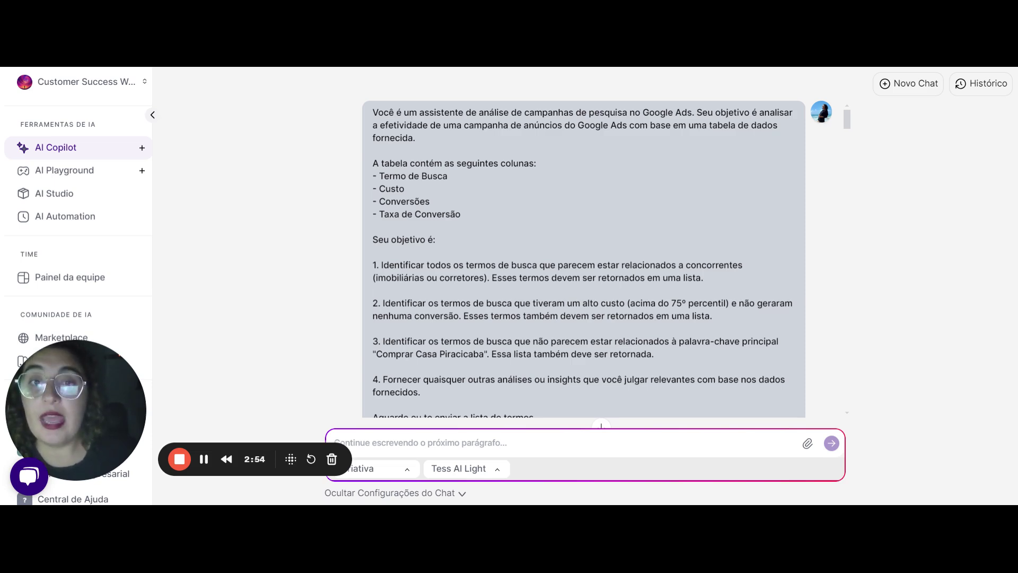
pyautogui.moveTo(380, 265); pyautogui.dragTo(640, 286)
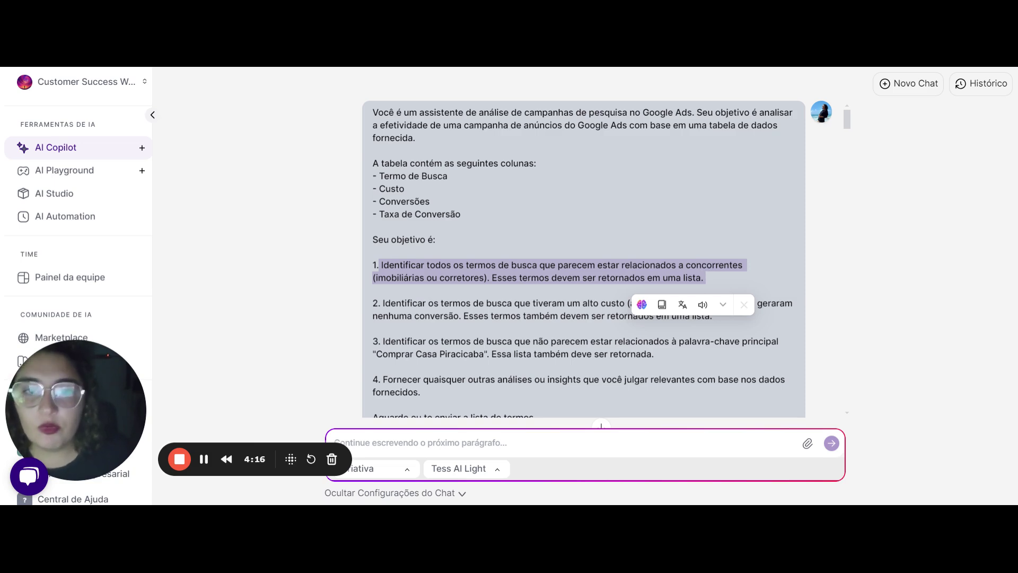
pyautogui.click(469, 313)
# Step: Highlight the key phrases of the second objective, covering high-cost search terms without conversions and their return as a list
pyautogui.scroll(-1, 469, 313)
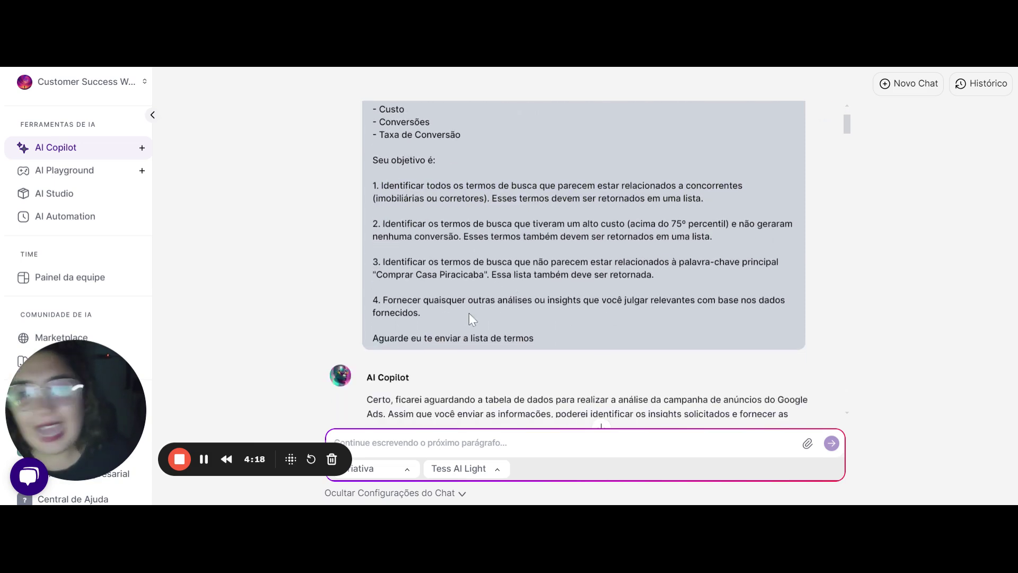
pyautogui.scroll(1, 469, 313)
pyautogui.scroll(1, 469, 313)
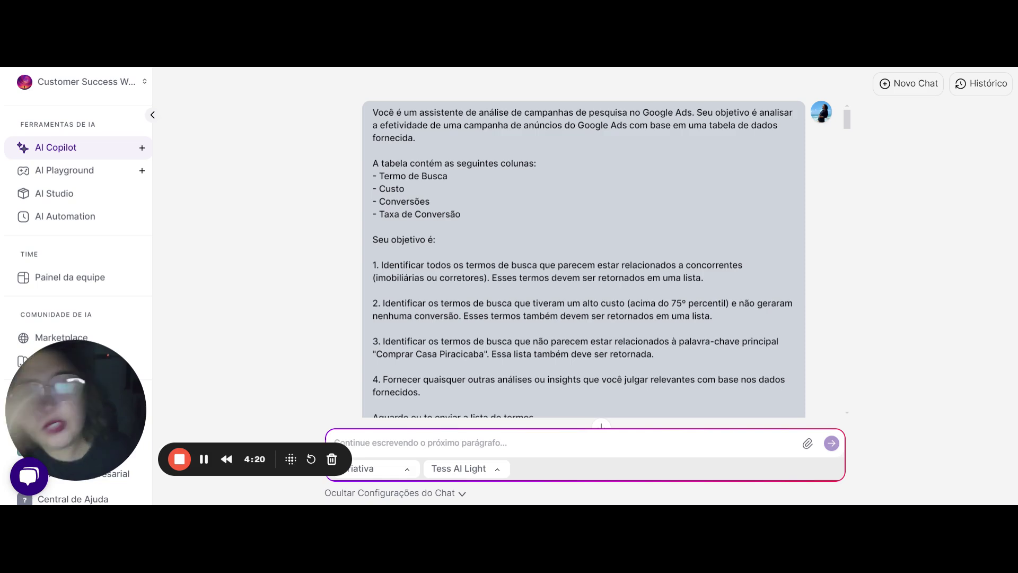
pyautogui.moveTo(383, 303); pyautogui.dragTo(625, 303)
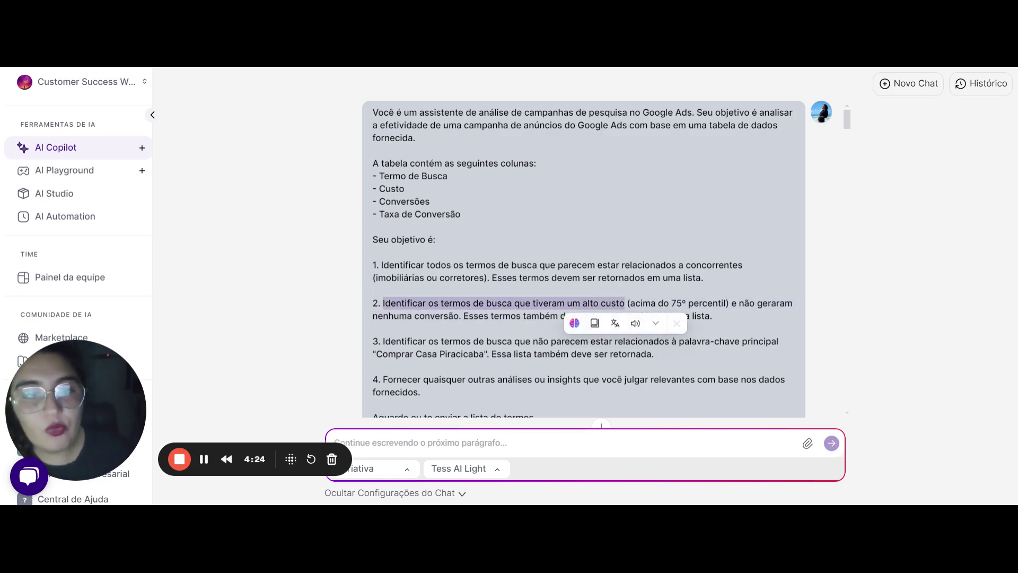
pyautogui.moveTo(738, 302); pyautogui.dragTo(460, 317)
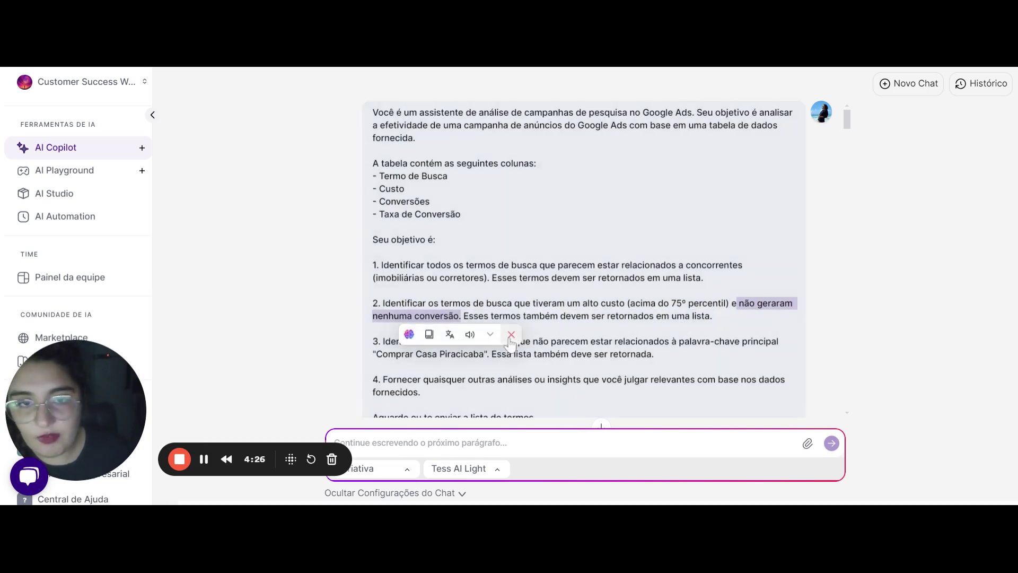
pyautogui.moveTo(607, 317); pyautogui.dragTo(726, 319)
# Step: Highlight the third objective on unrelated search terms, including its main keyword "Comprar Casa Piracicaba" and the request to return the list
pyautogui.scroll(-2, 408, 292)
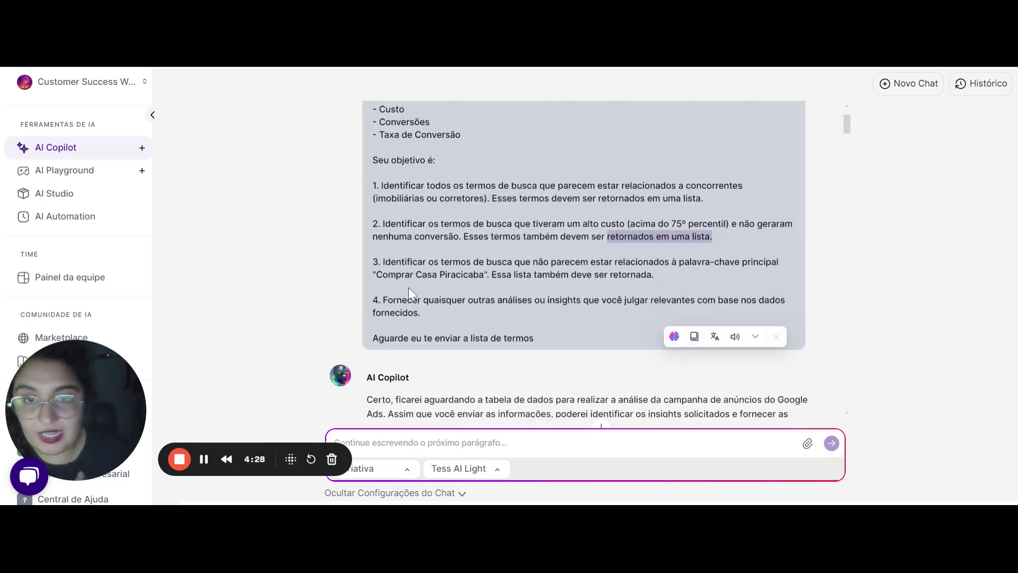
pyautogui.moveTo(381, 262); pyautogui.dragTo(778, 261)
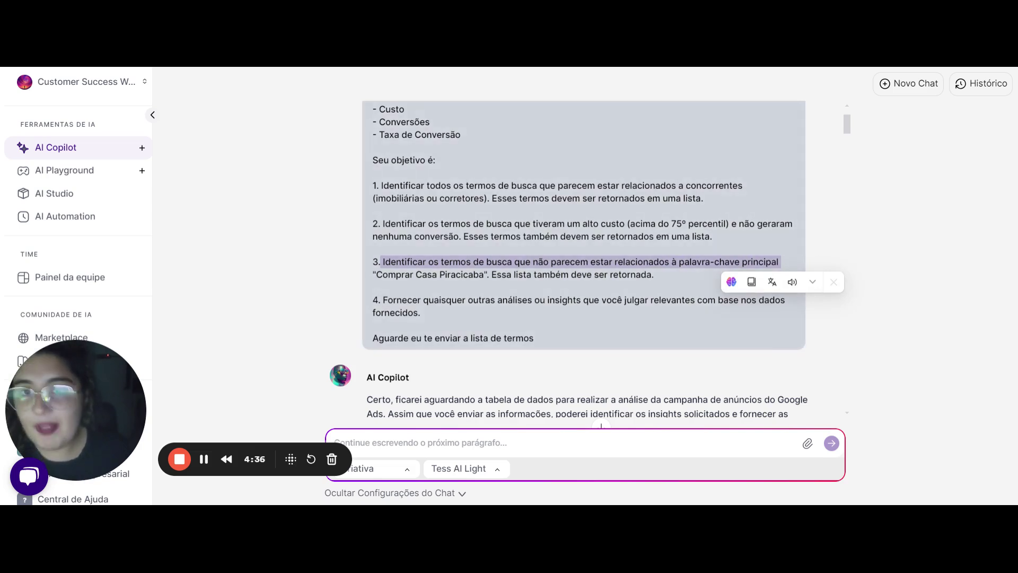
pyautogui.moveTo(486, 274); pyautogui.dragTo(373, 275)
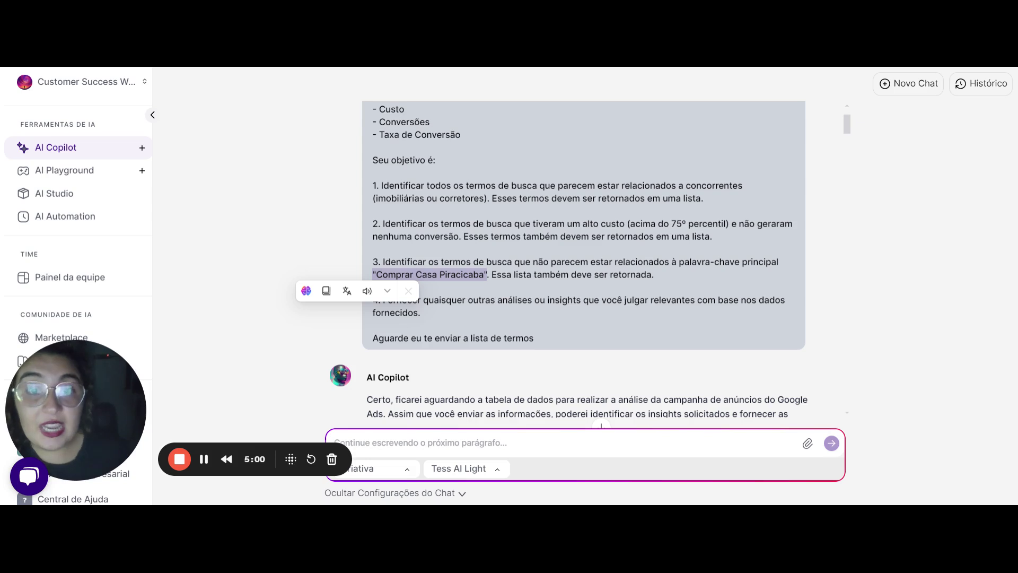
pyautogui.click(569, 284)
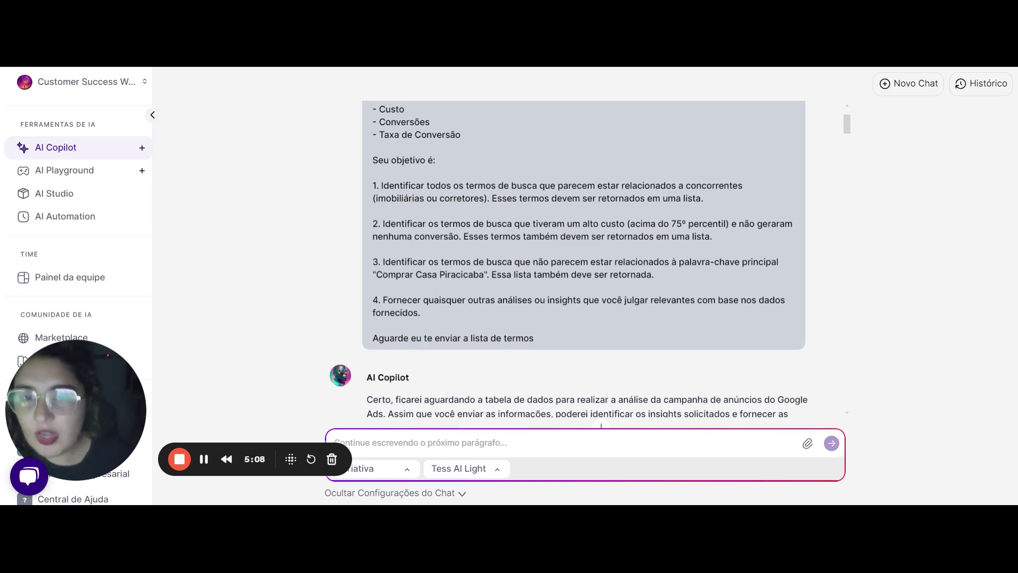
pyautogui.moveTo(376, 274); pyautogui.dragTo(484, 274)
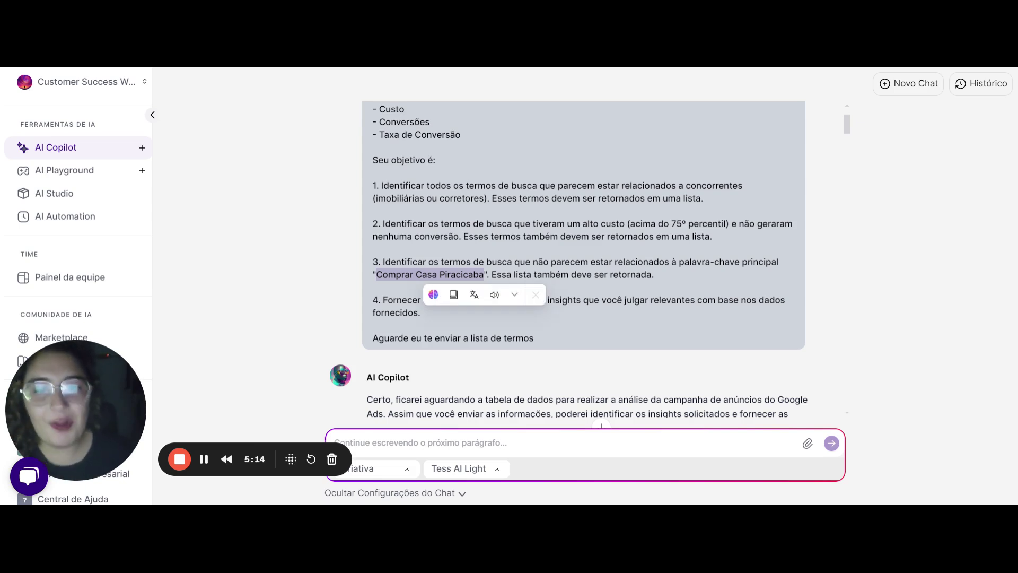
pyautogui.click(501, 270)
pyautogui.moveTo(501, 270); pyautogui.dragTo(674, 277)
pyautogui.scroll(-3, 511, 252)
pyautogui.scroll(2, 486, 248)
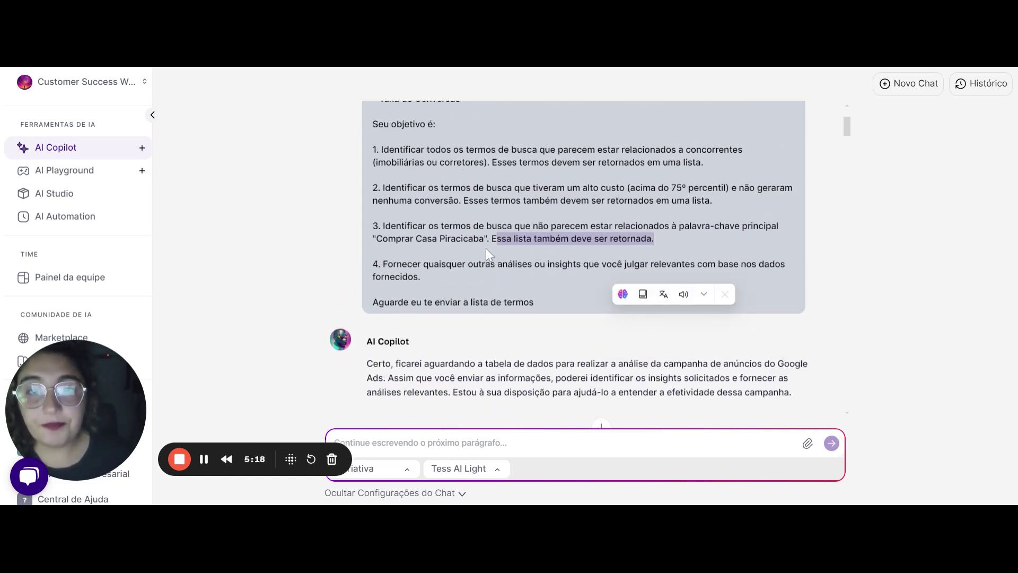
pyautogui.scroll(1, 486, 248)
pyautogui.click(482, 248)
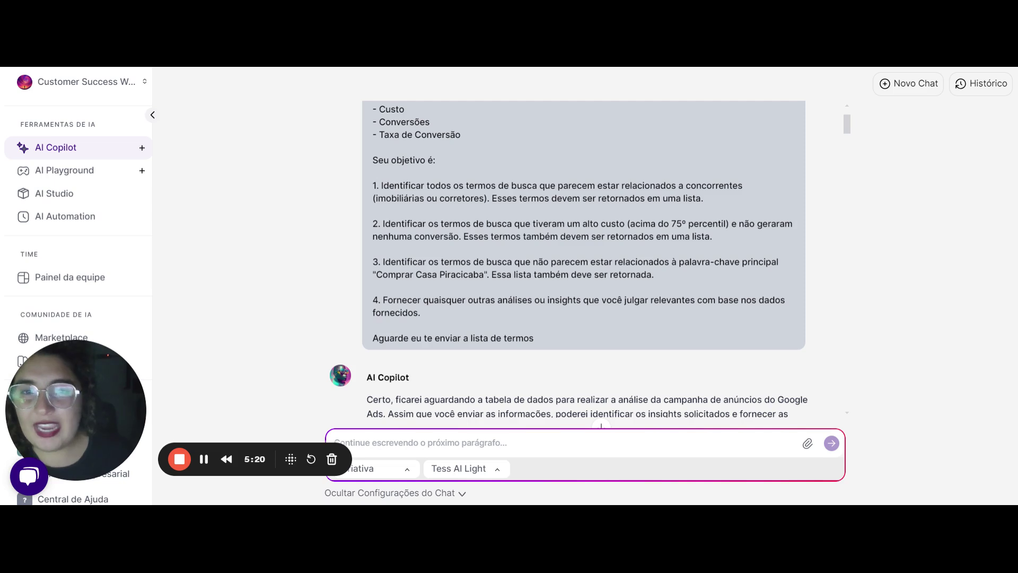
# Step: Highlight the first three objectives of the prompt together as one block
pyautogui.moveTo(373, 185); pyautogui.dragTo(665, 279)
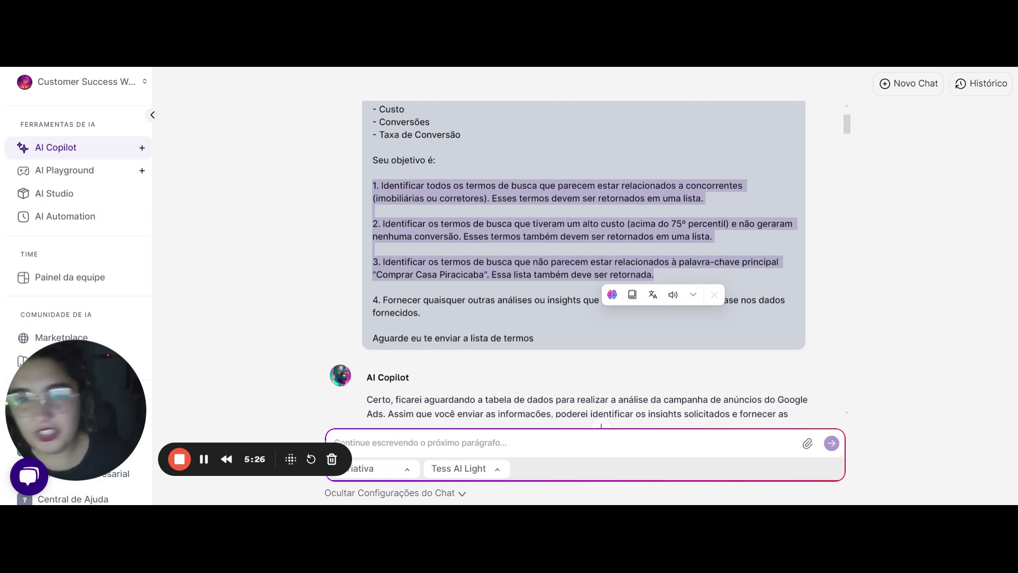
pyautogui.moveTo(425, 314); pyautogui.dragTo(370, 297)
pyautogui.moveTo(371, 192); pyautogui.dragTo(668, 284)
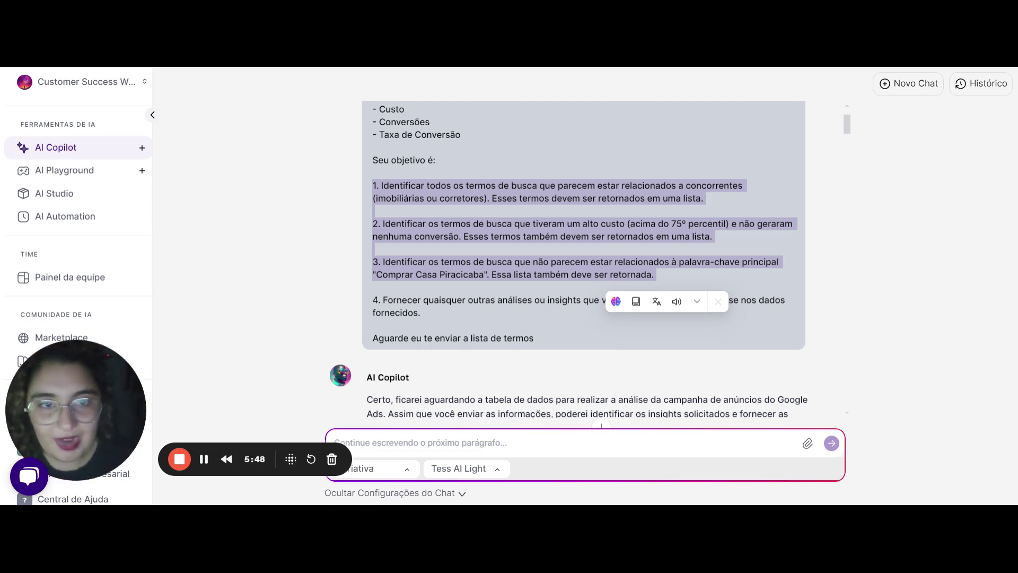
pyautogui.click(692, 284)
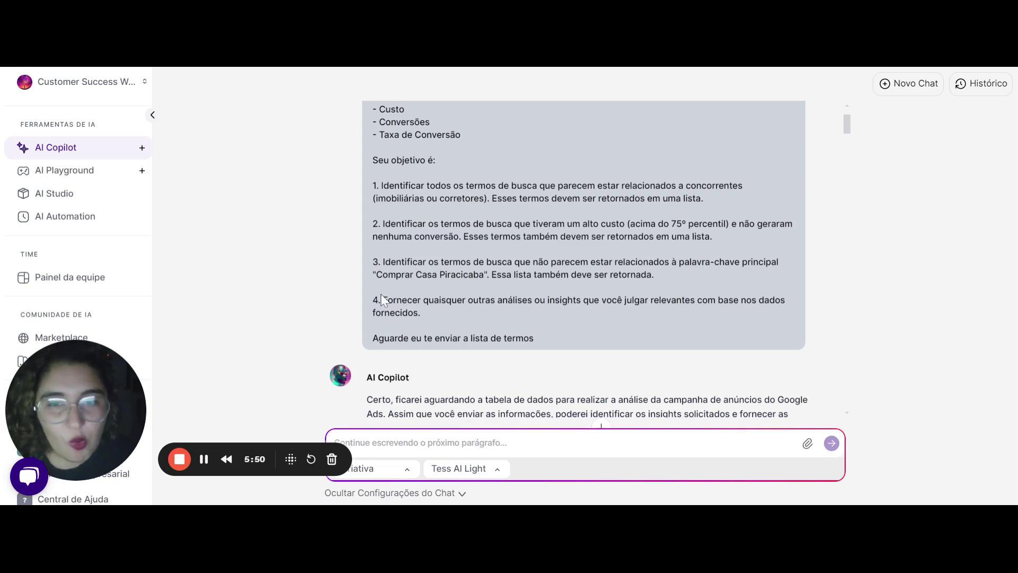
# Step: Highlight the fourth objective, which asks for any other relevant analyses or insights from the data
pyautogui.moveTo(381, 294); pyautogui.dragTo(443, 311)
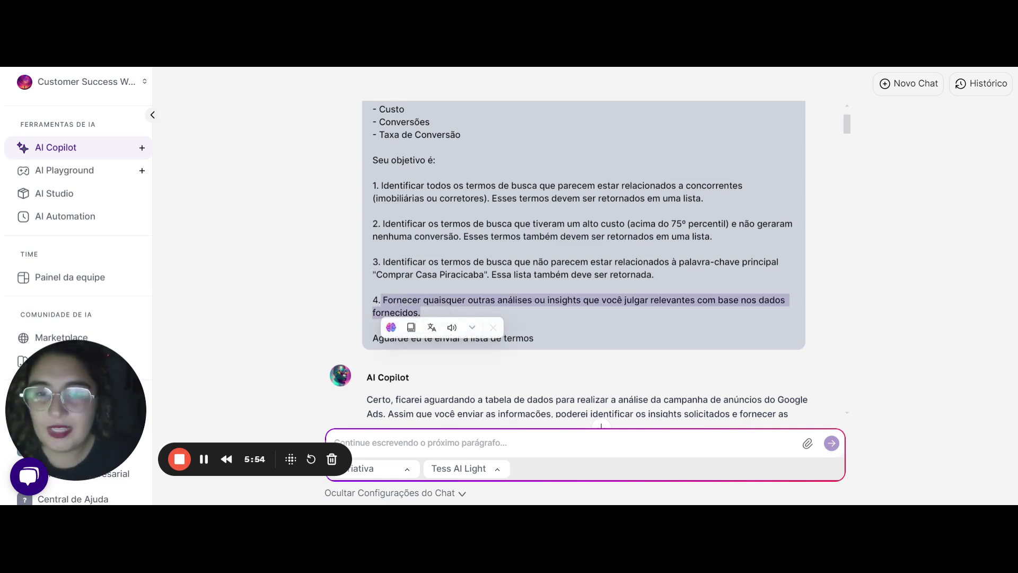
pyautogui.click(372, 332)
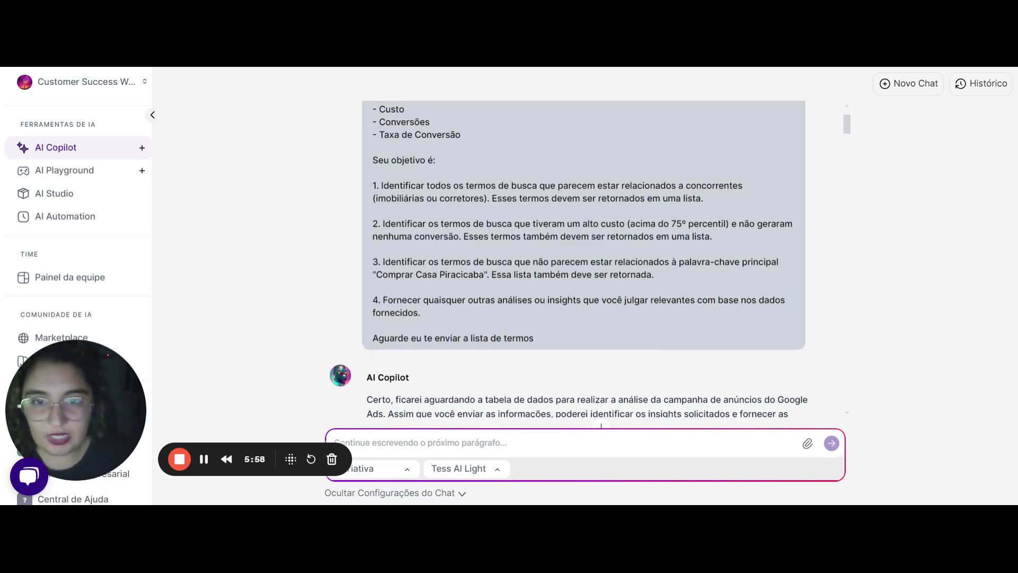
pyautogui.moveTo(383, 299); pyautogui.dragTo(513, 323)
pyautogui.click(512, 323)
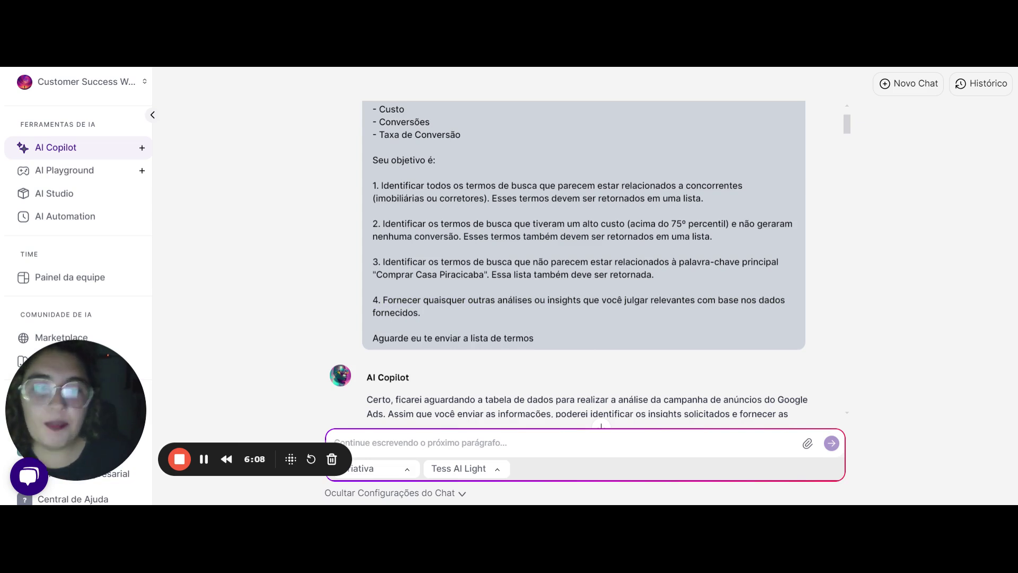
pyautogui.moveTo(421, 313); pyautogui.dragTo(365, 305)
# Step: Review the exchange from the line "Aguarde eu te enviar a lista de termos" to the message referring to the knowledge base table
pyautogui.scroll(-1, 419, 300)
pyautogui.tripleClick(497, 259)
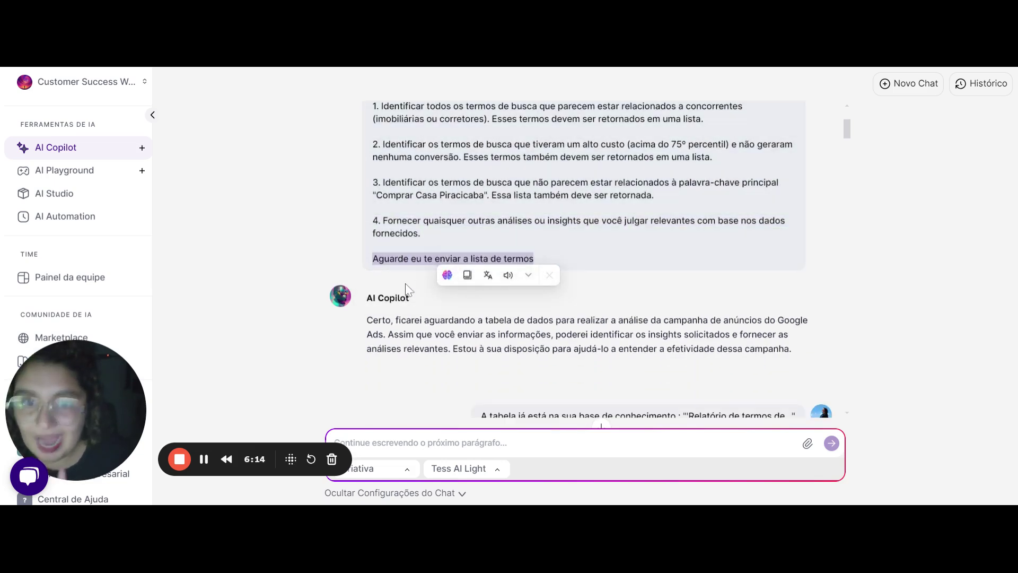
pyautogui.click(413, 334)
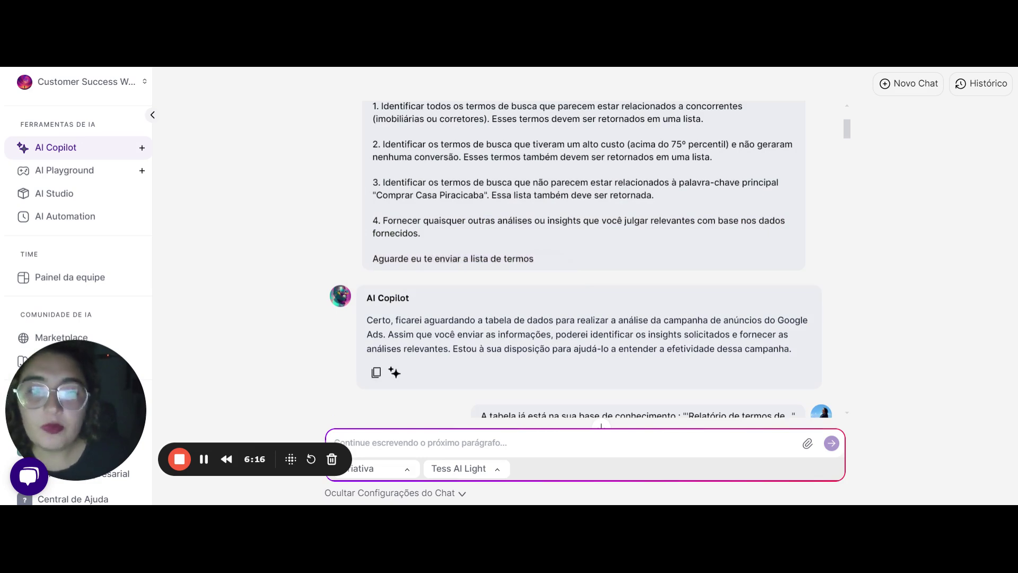
pyautogui.moveTo(366, 320); pyautogui.dragTo(769, 348)
pyautogui.scroll(-2, 678, 257)
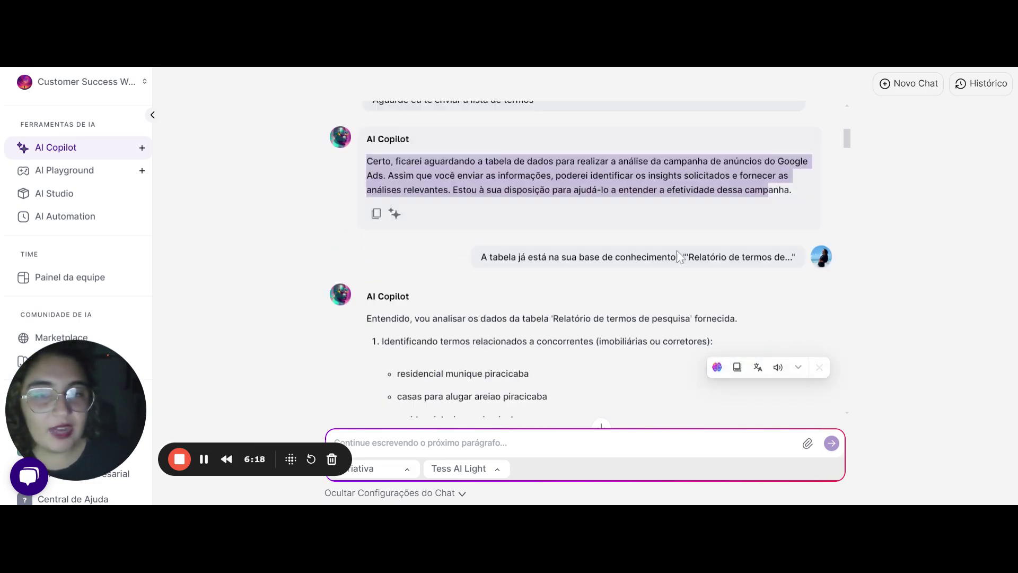
pyautogui.moveTo(481, 257); pyautogui.dragTo(798, 261)
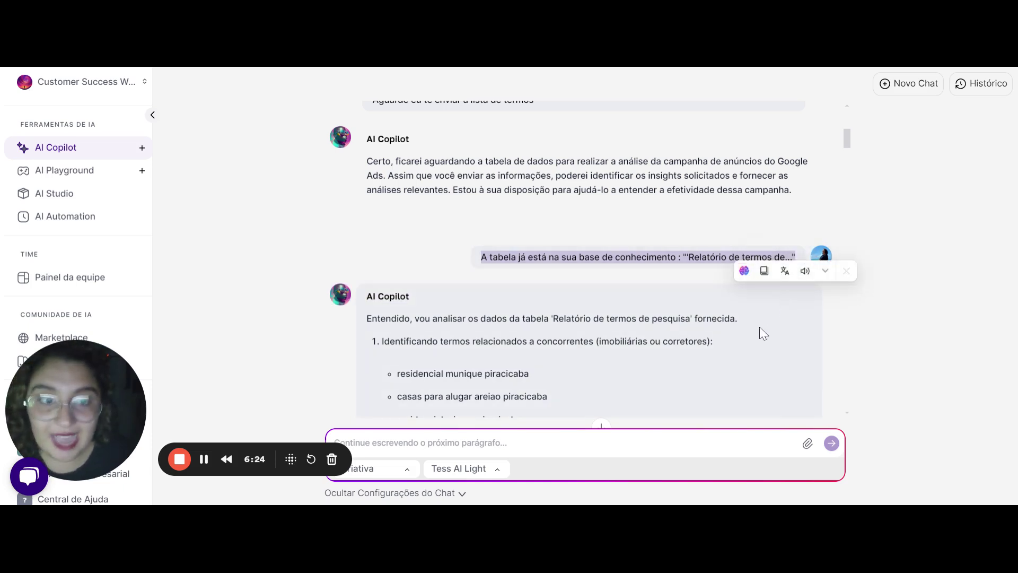
# Step: Open the dialog for adding a knowledge base to the chat, view its item selector, and close it without choosing anything
pyautogui.click(807, 444)
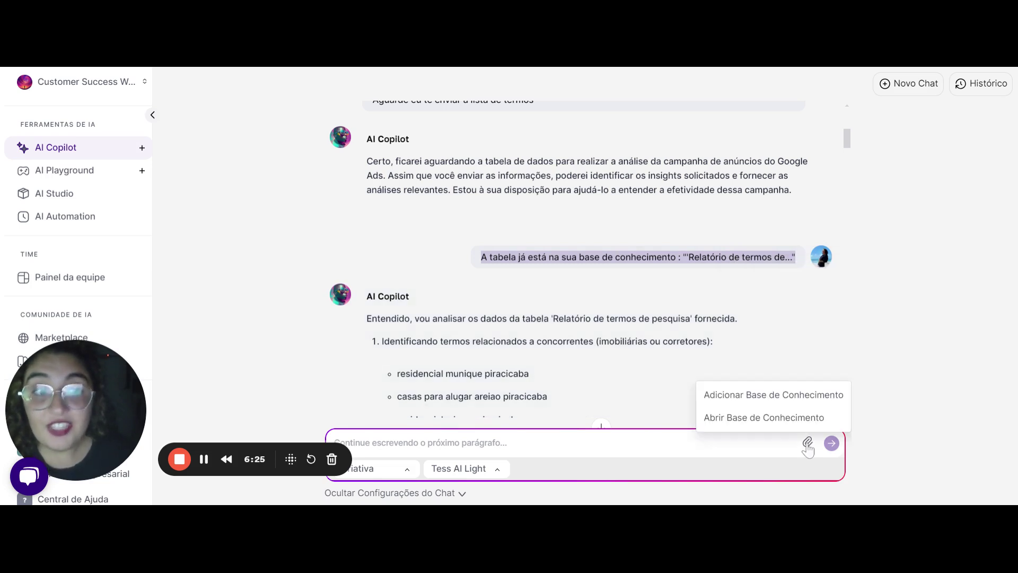
pyautogui.click(817, 405)
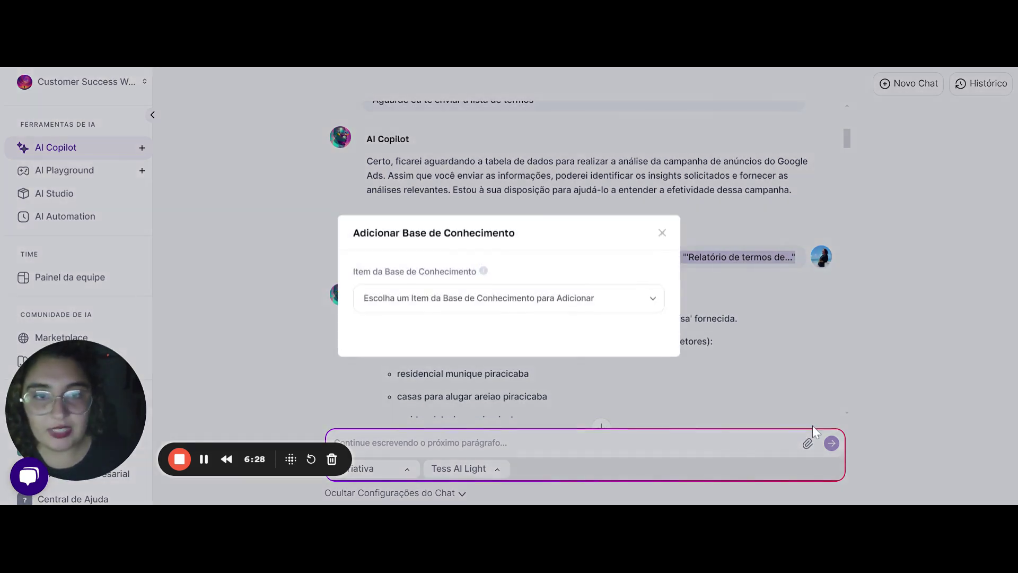
pyautogui.click(562, 310)
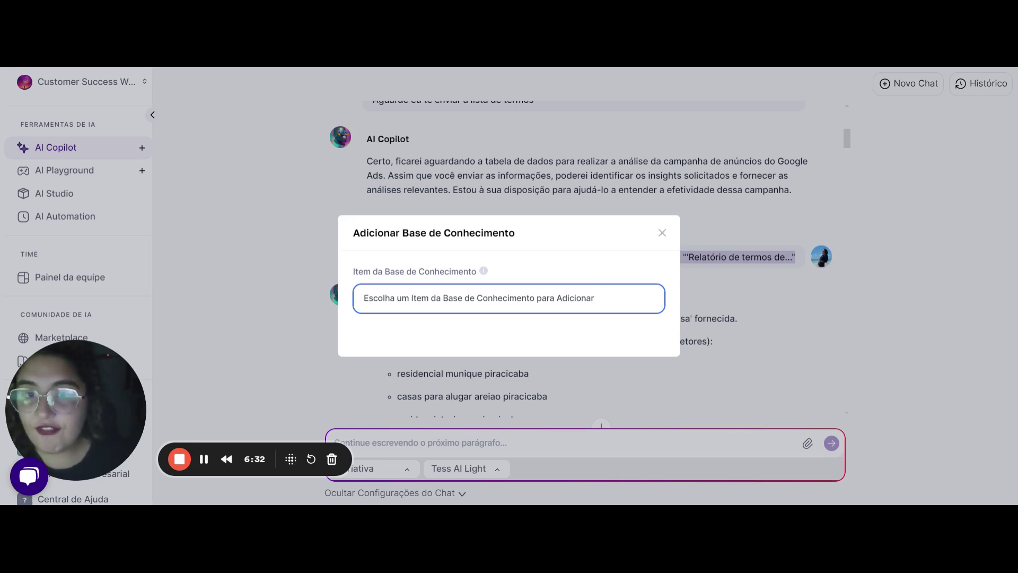
pyautogui.click(662, 232)
# Step: Open the chat's existing knowledge base, highlight the "Relatório de termos de..." item, and close the view
pyautogui.click(807, 443)
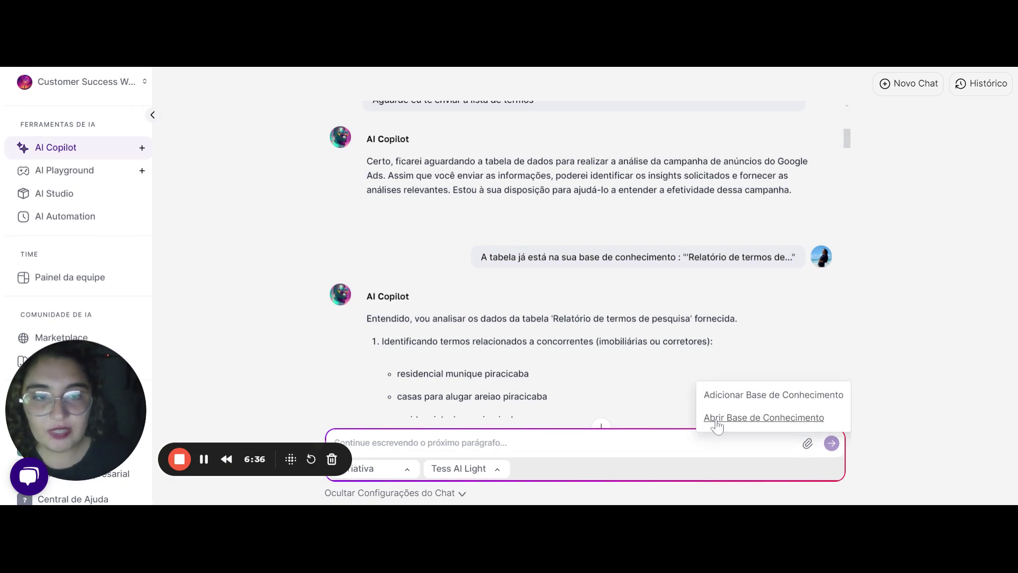
pyautogui.click(752, 418)
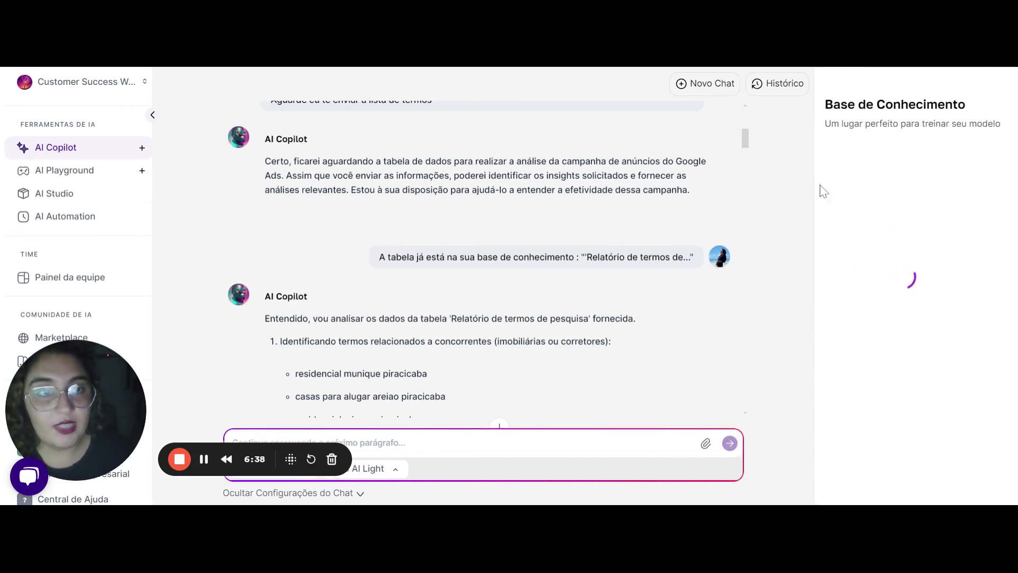
pyautogui.moveTo(833, 159); pyautogui.dragTo(956, 159)
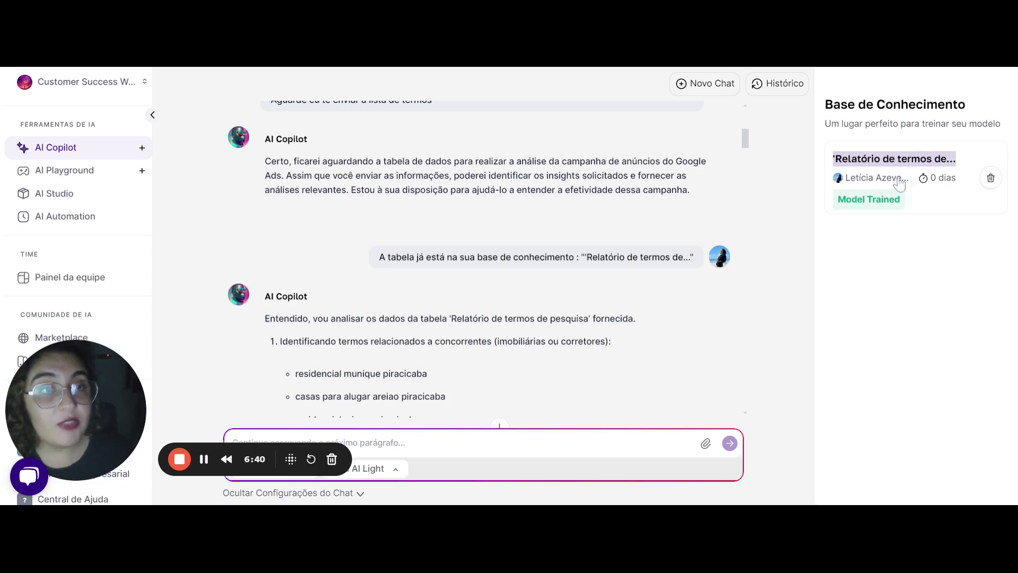
pyautogui.click(634, 243)
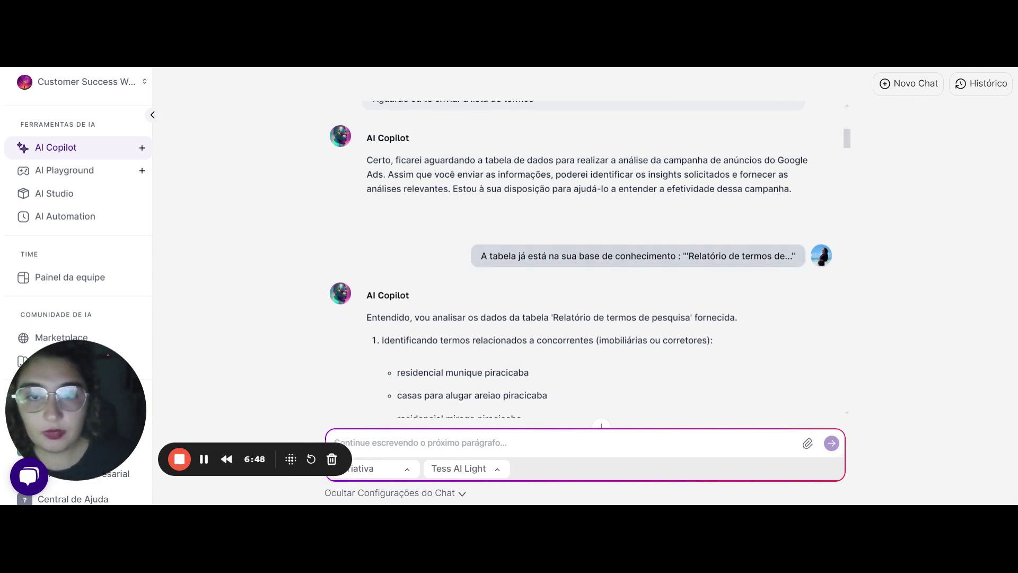
# Step: Browse the AI models available for the chat back to Tess AI Light and close the list without switching
pyautogui.scroll(-3, 602, 302)
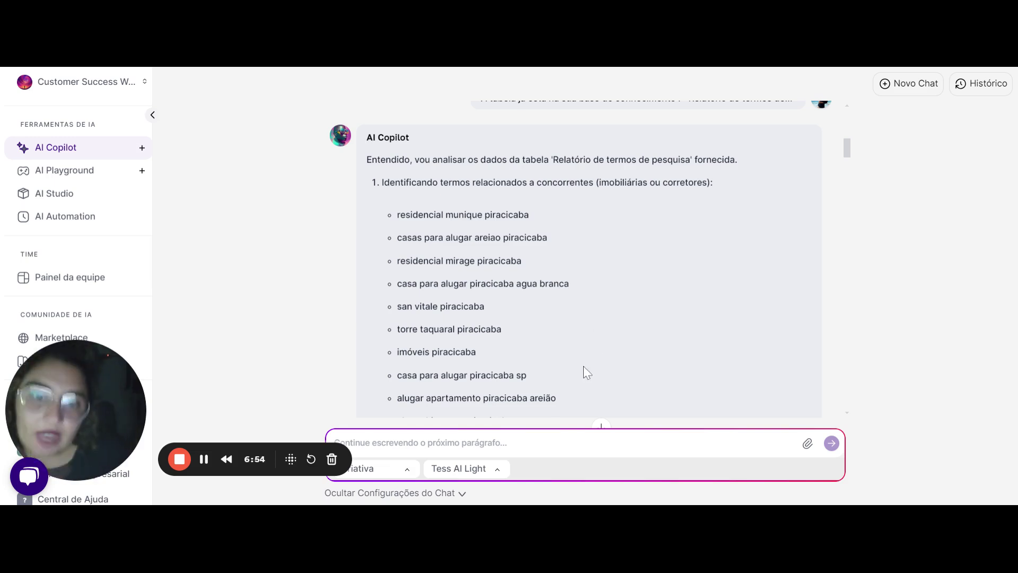
pyautogui.click(493, 468)
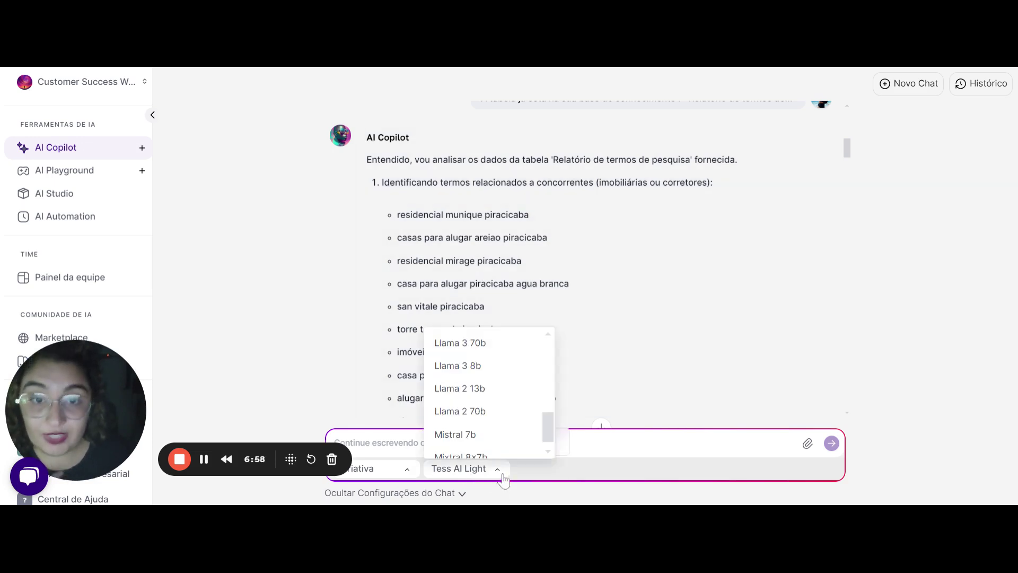
pyautogui.moveTo(549, 427); pyautogui.dragTo(552, 346)
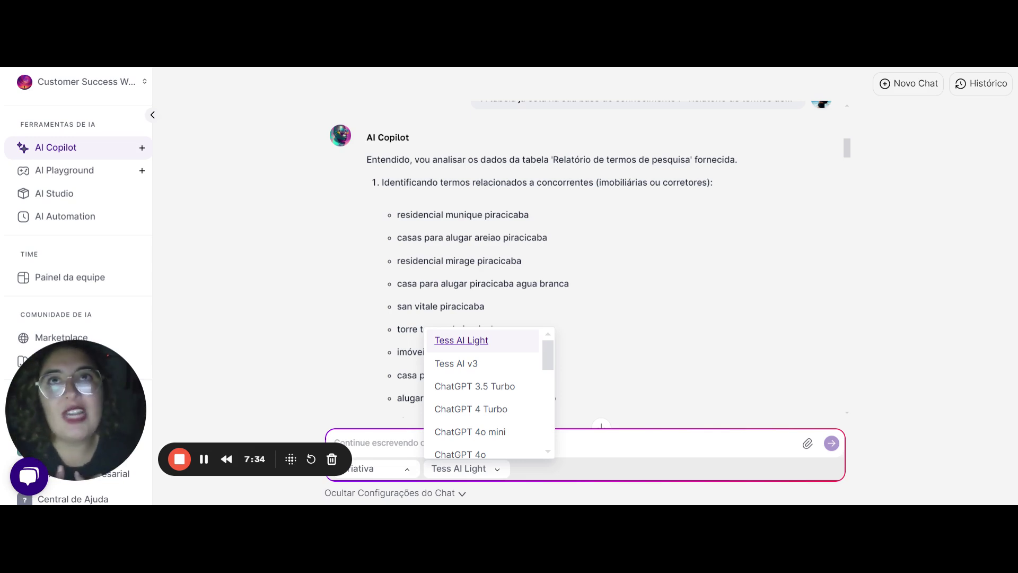
pyautogui.moveTo(548, 354)
pyautogui.mouseDown()
pyautogui.moveTo(544, 454)
pyautogui.moveTo(541, 341)
pyautogui.mouseUp()
pyautogui.click(549, 259)
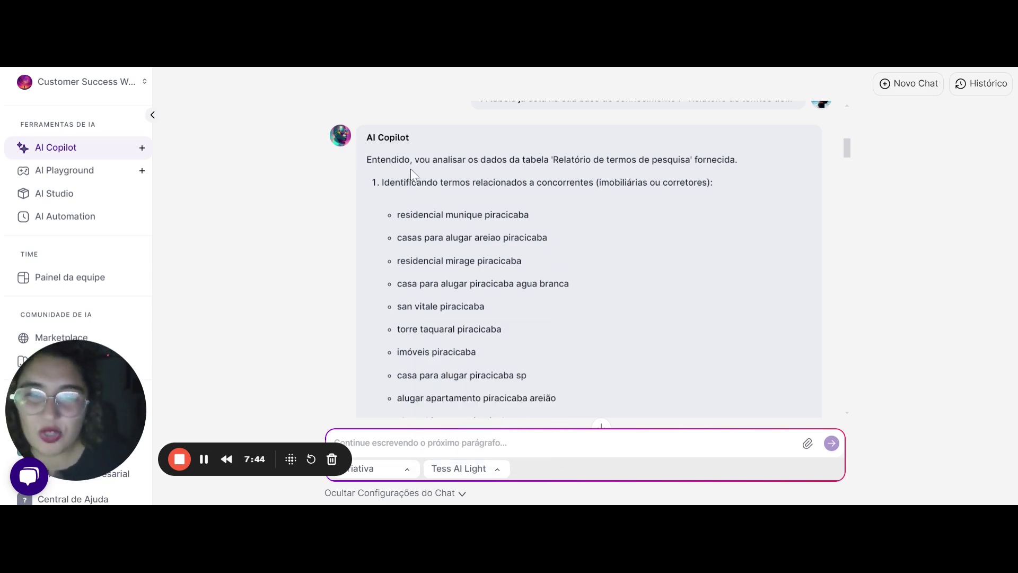
# Step: Highlight the opening of the first analysis and its heading on competitor terms, including "(imobiliárias ou corretores)"
pyautogui.moveTo(410, 159); pyautogui.dragTo(484, 305)
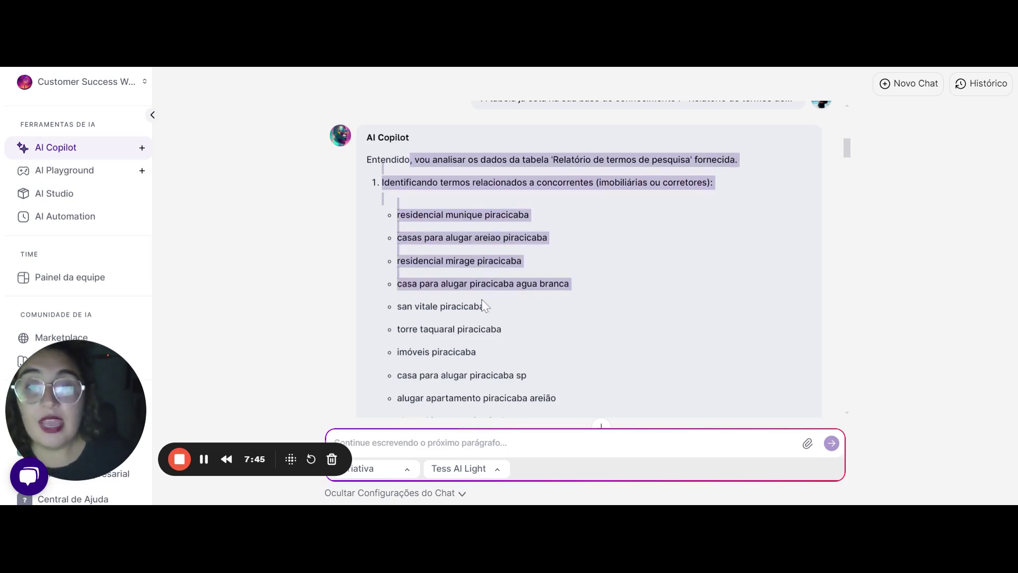
pyautogui.click(539, 205)
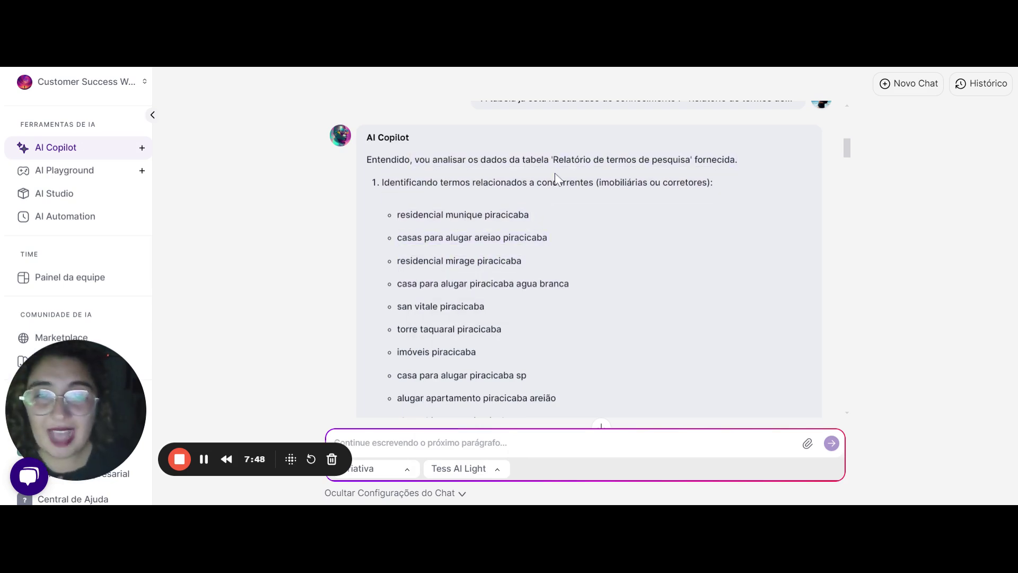
pyautogui.moveTo(432, 182); pyautogui.dragTo(714, 179)
pyautogui.click(611, 179)
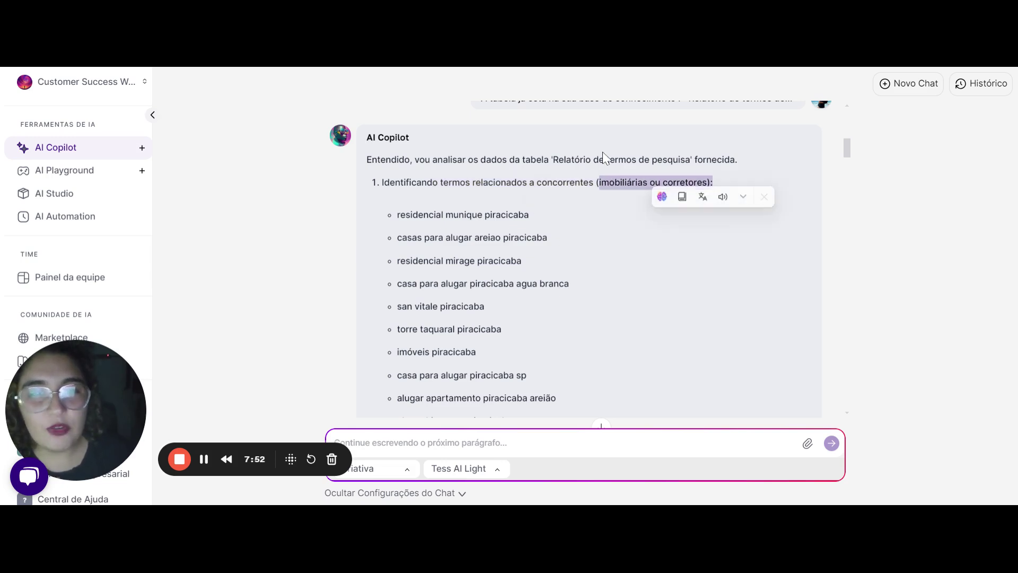
pyautogui.click(582, 158)
# Step: Review the competitor terms in the first analysis, highlighting those from "residencial munique piracicaba" to "alugar kitnet em piracicaba"
pyautogui.scroll(1, 459, 291)
pyautogui.scroll(-3, 460, 291)
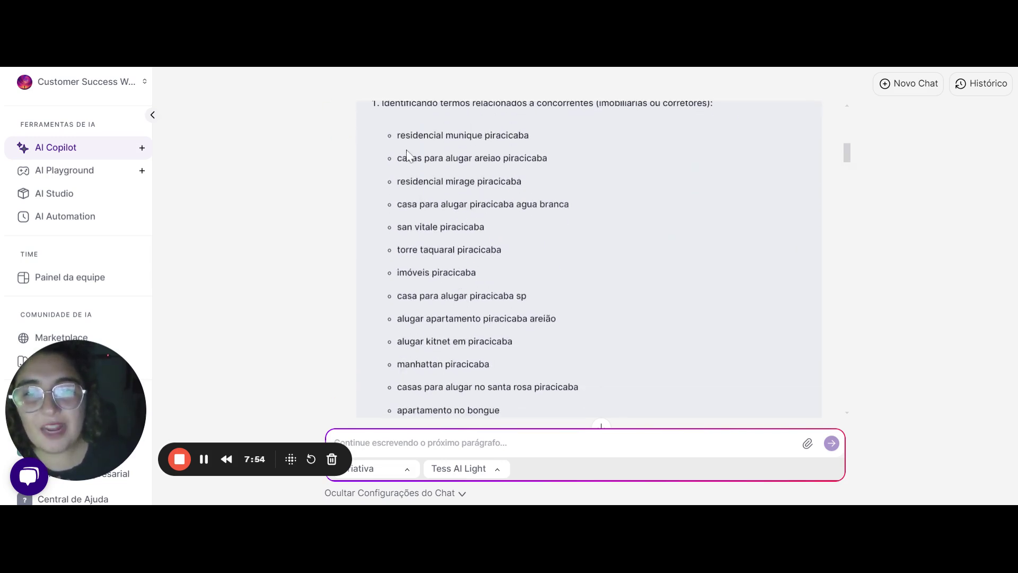
pyautogui.moveTo(398, 135); pyautogui.dragTo(503, 358)
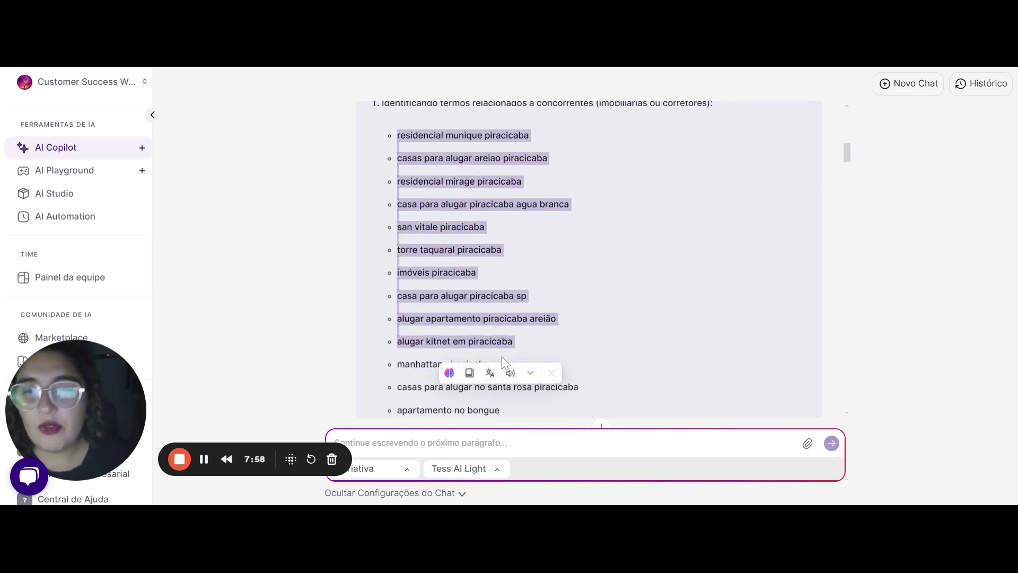
pyautogui.click(466, 242)
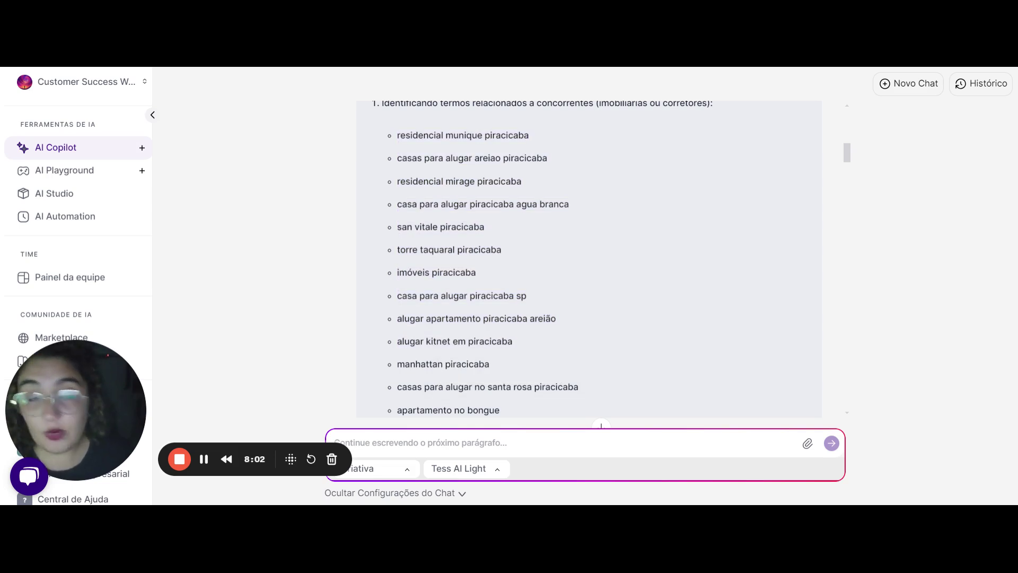
pyautogui.scroll(-3, 471, 270)
pyautogui.scroll(3, 471, 271)
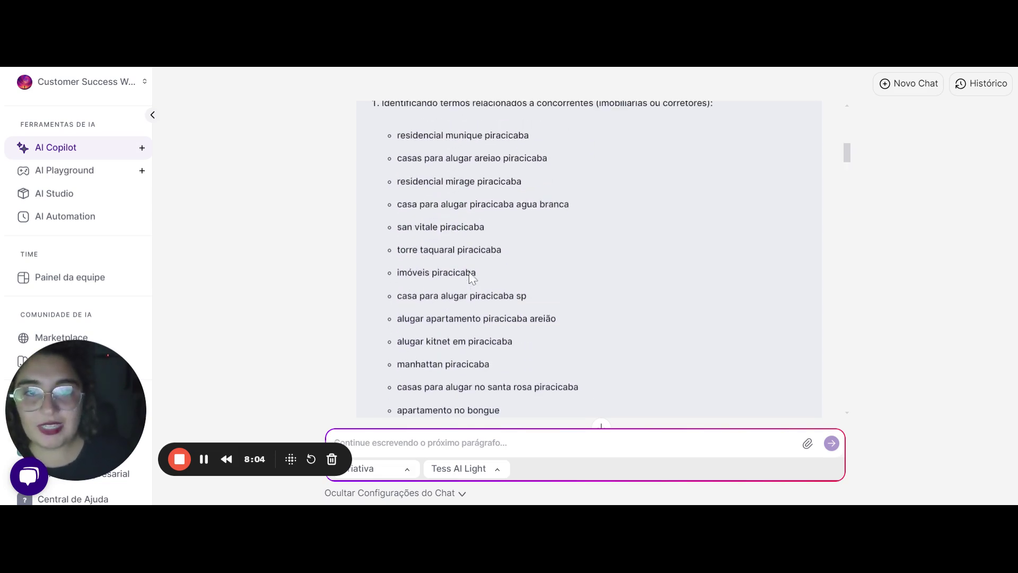
pyautogui.scroll(-3, 472, 317)
pyautogui.moveTo(512, 262); pyautogui.dragTo(400, 193)
pyautogui.scroll(-5, 443, 349)
pyautogui.scroll(-7, 444, 344)
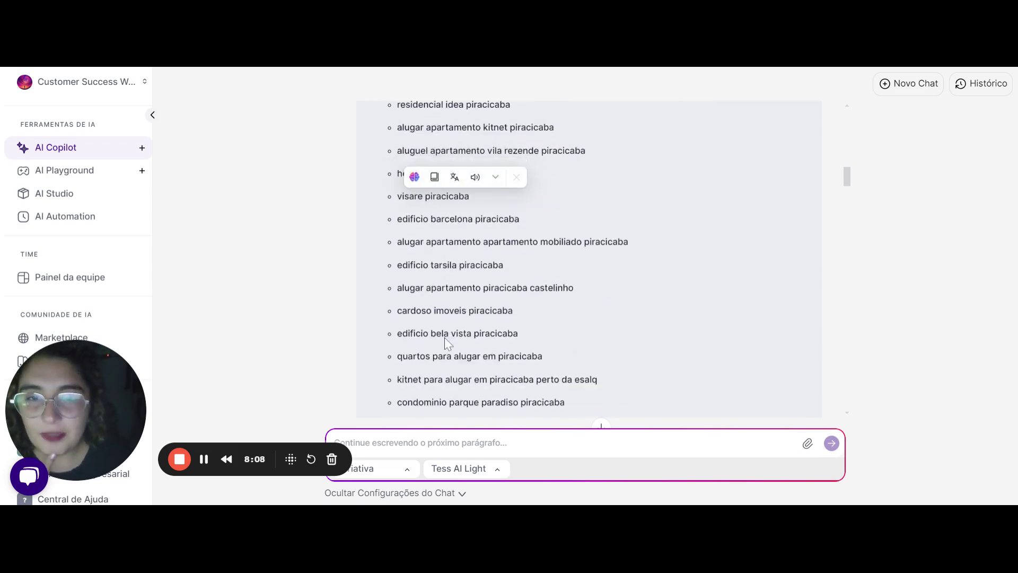
# Step: Highlight "casas para alugar em piracicaba sem fiador" among the high-cost terms and view the section on unrelated terms
pyautogui.scroll(1, 442, 287)
pyautogui.moveTo(435, 271); pyautogui.dragTo(579, 271)
pyautogui.scroll(-1, 443, 252)
pyautogui.scroll(-3, 439, 257)
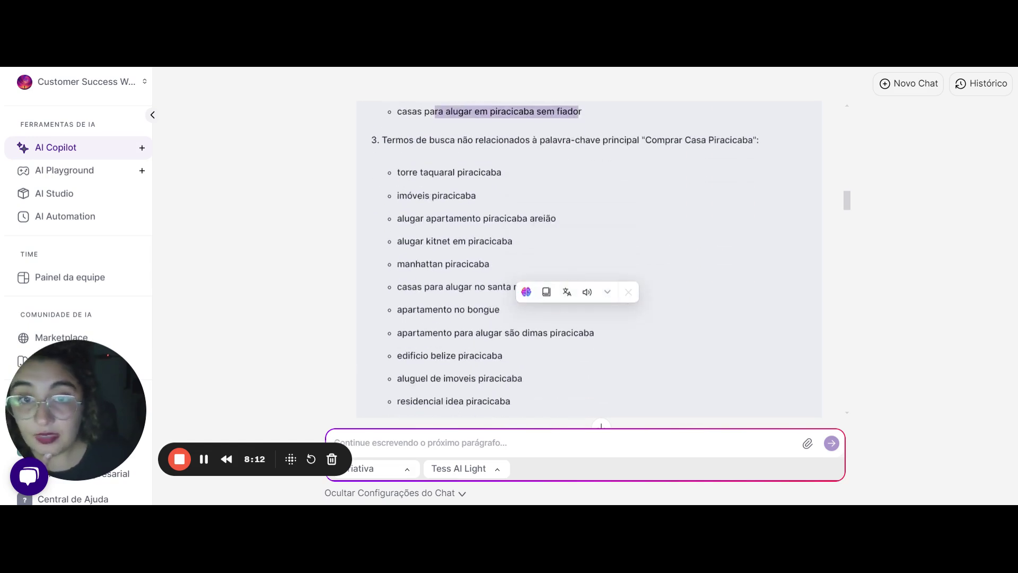
# Step: Highlight the main keyword "Comprar Casa Piracicaba" and the unrelated terms from "imóveis piracicaba" to "alugar kitnet em piracicaba"
pyautogui.scroll(4, 438, 257)
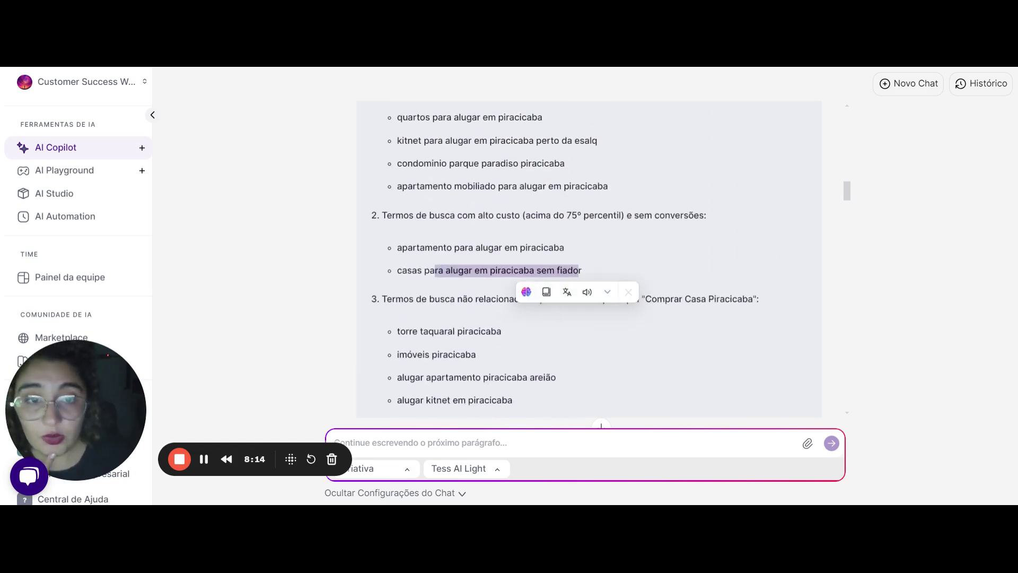
pyautogui.moveTo(643, 299); pyautogui.dragTo(770, 300)
pyautogui.scroll(-1, 770, 300)
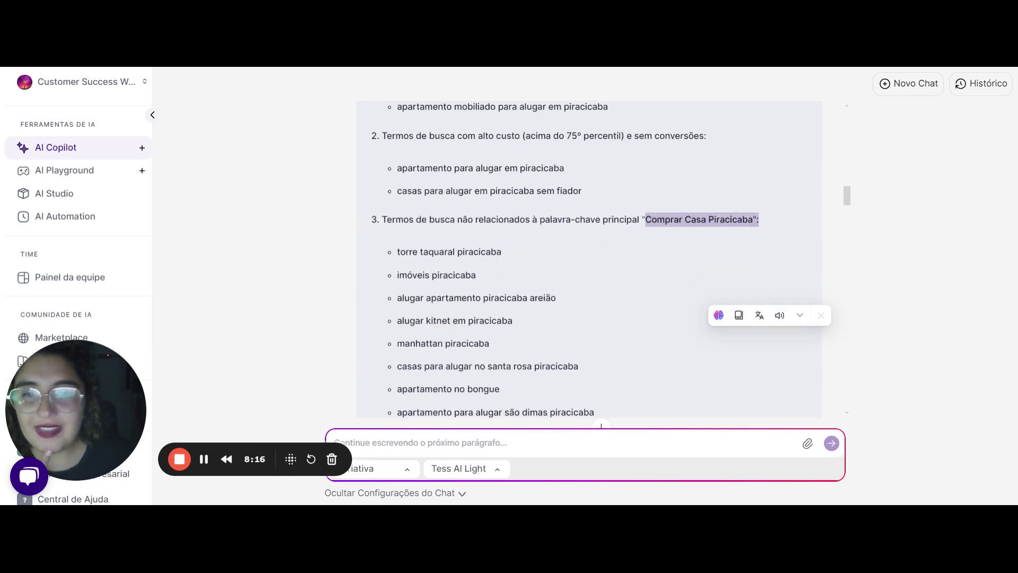
pyautogui.moveTo(397, 275); pyautogui.dragTo(482, 342)
pyautogui.scroll(-3, 491, 271)
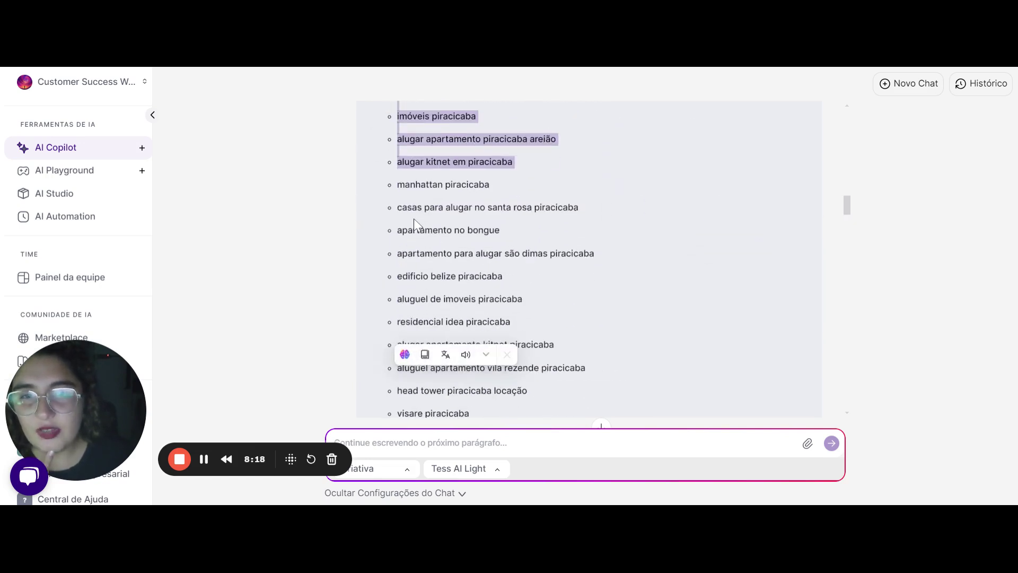
pyautogui.scroll(-3, 451, 258)
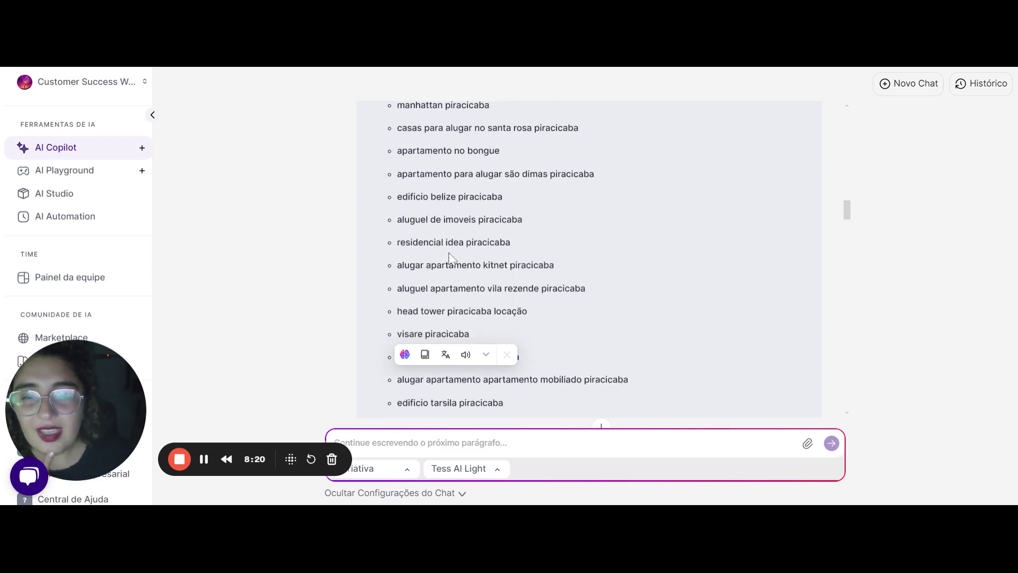
pyautogui.scroll(-6, 452, 259)
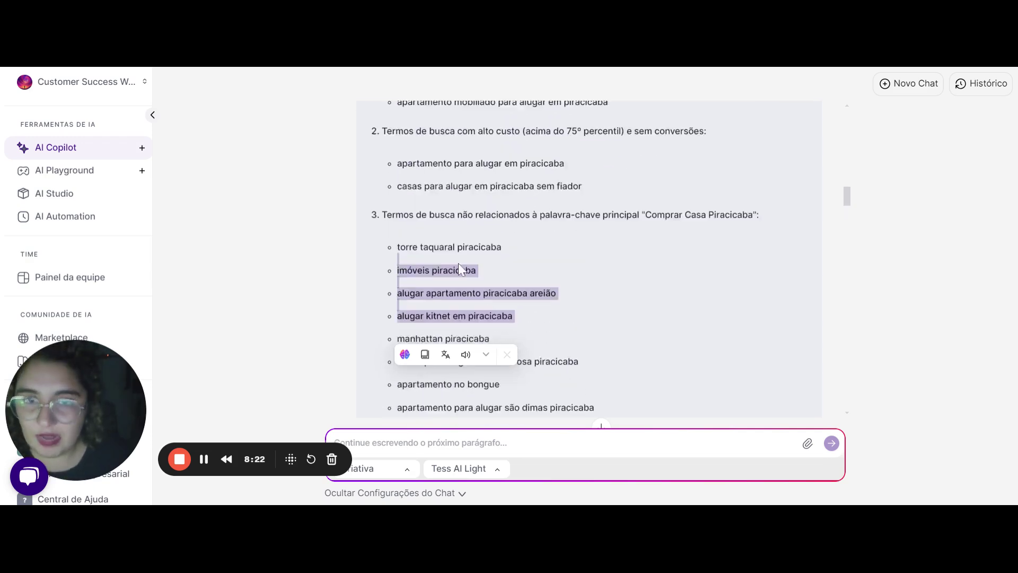
# Step: Highlight the high cost and no conversions criteria in the second heading, along with the two search terms listed under it
pyautogui.moveTo(430, 215); pyautogui.dragTo(515, 215)
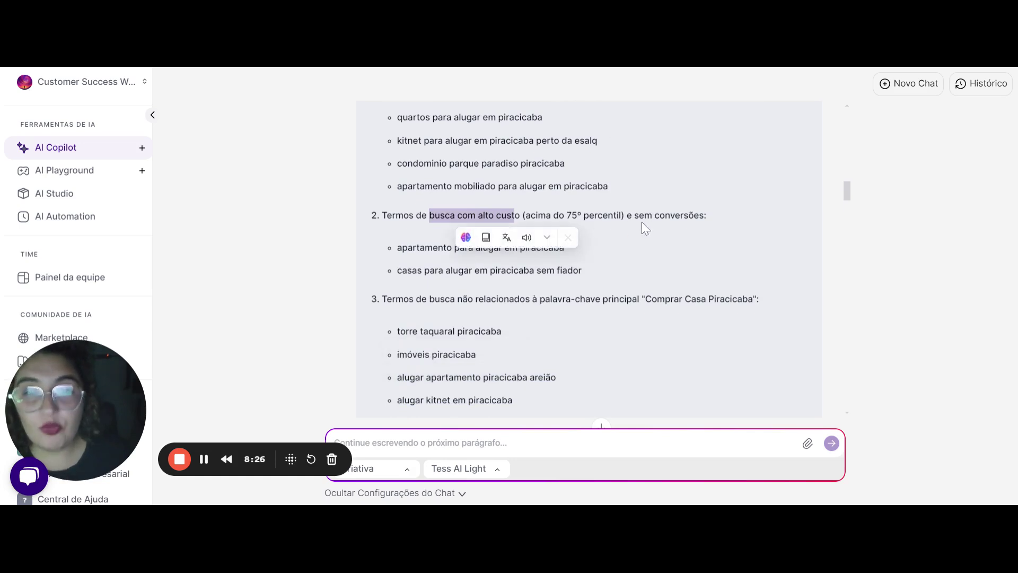
pyautogui.moveTo(640, 215); pyautogui.dragTo(717, 218)
pyautogui.moveTo(397, 248); pyautogui.dragTo(588, 277)
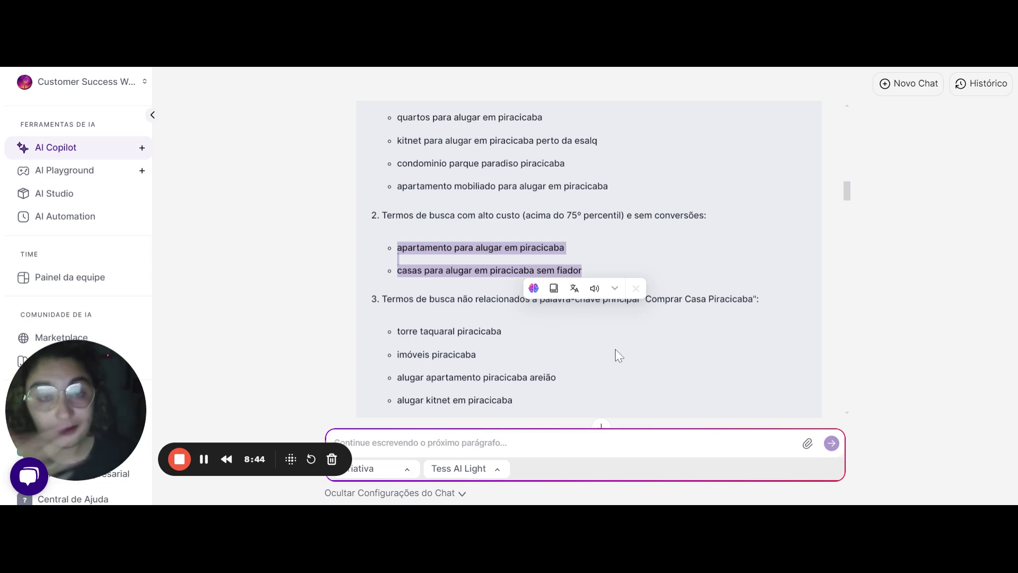
# Step: Review the additional insights closing the first analysis and highlight the follow-up message "Refaça a análise completa"
pyautogui.scroll(-2, 620, 357)
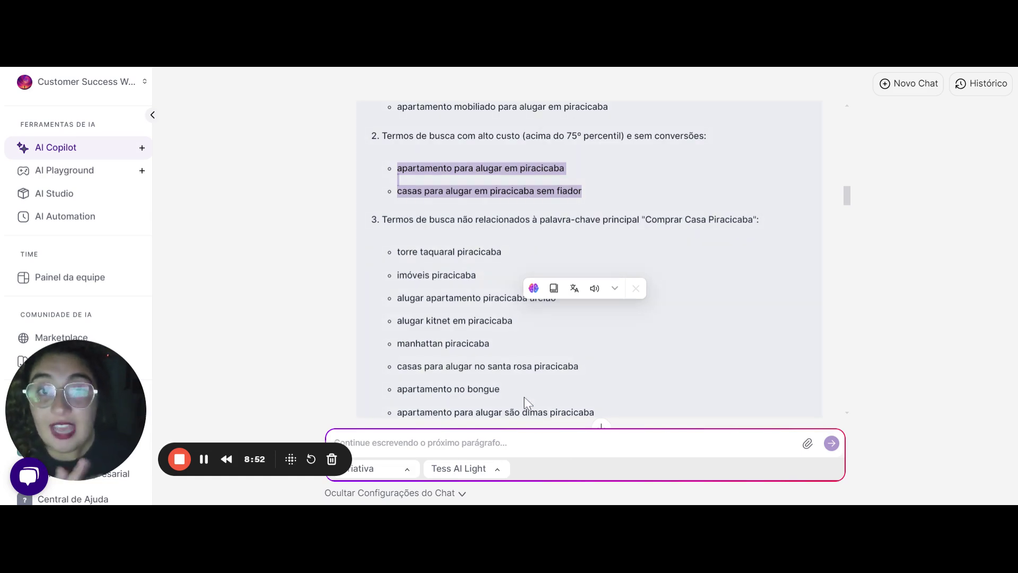
pyautogui.scroll(-10, 527, 403)
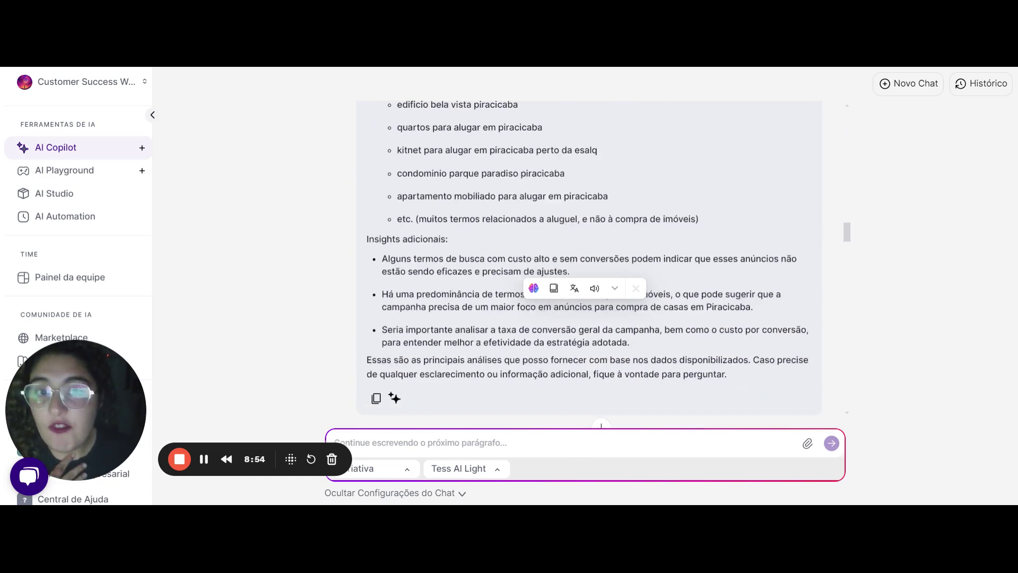
pyautogui.scroll(-5, 525, 402)
pyautogui.scroll(5, 525, 403)
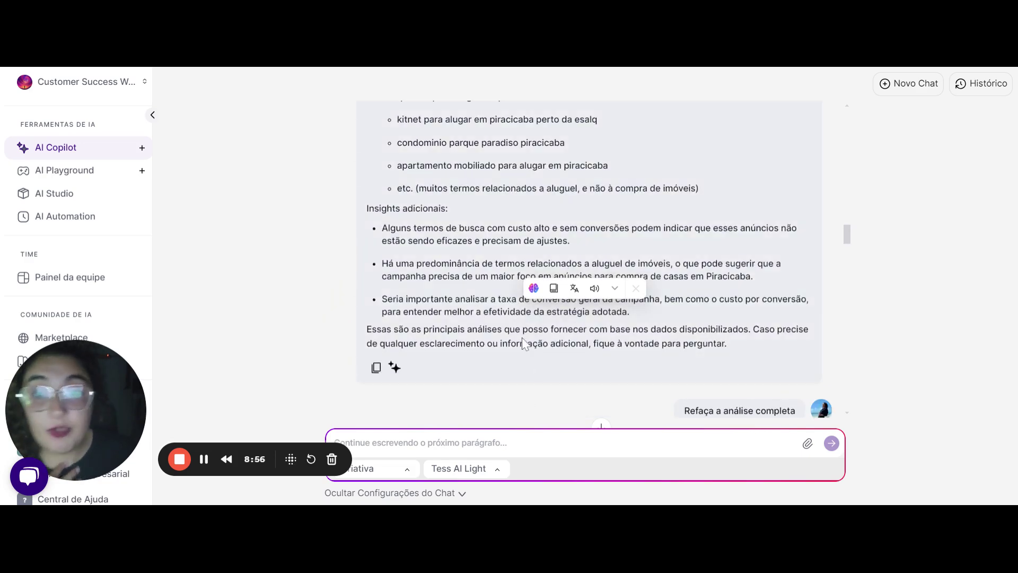
pyautogui.scroll(-2, 519, 355)
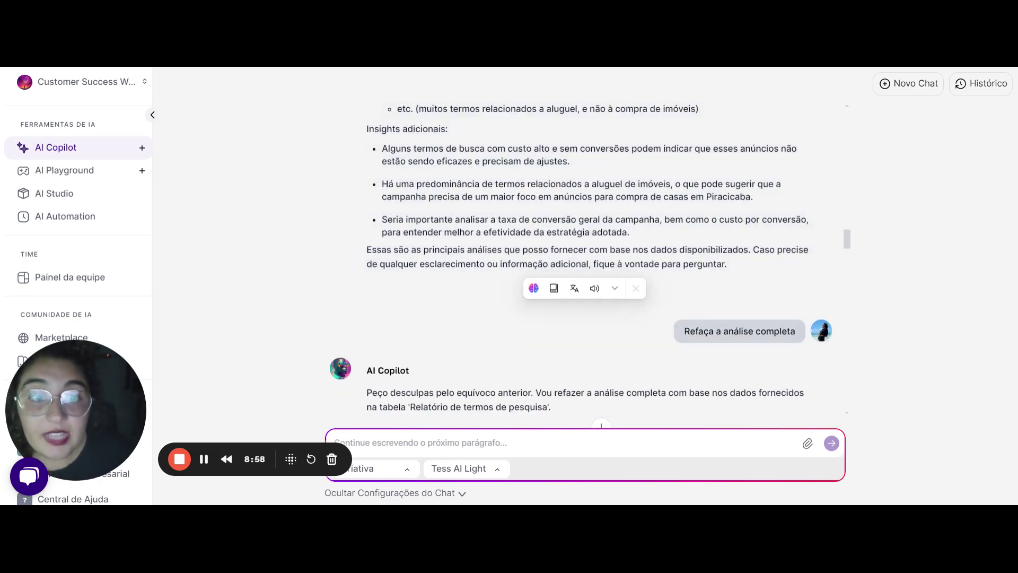
pyautogui.moveTo(684, 331); pyautogui.dragTo(796, 331)
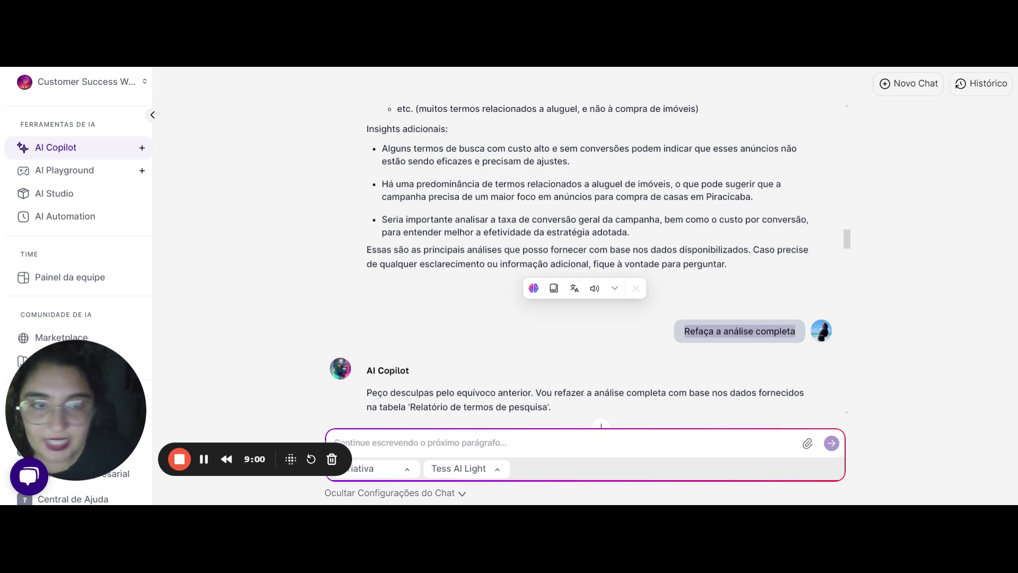
# Step: Switch the chat's AI model to Tess AI v3
pyautogui.click(497, 469)
pyautogui.click(480, 364)
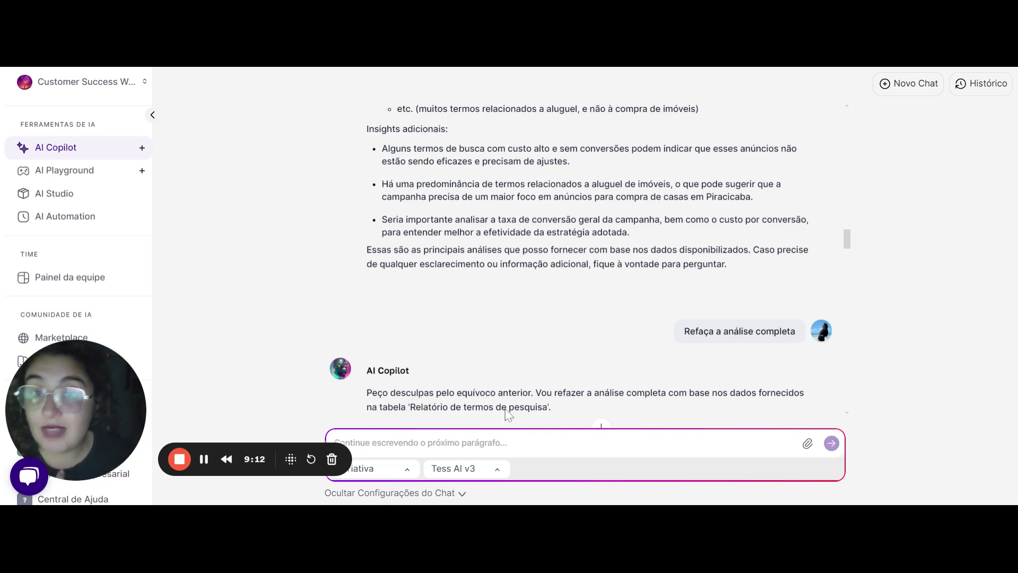
# Step: Highlight the follow-up request "Refaça a análise completa" again and examine the competitor terms in the redone analysis
pyautogui.scroll(-1, 504, 340)
pyautogui.moveTo(681, 264); pyautogui.dragTo(798, 253)
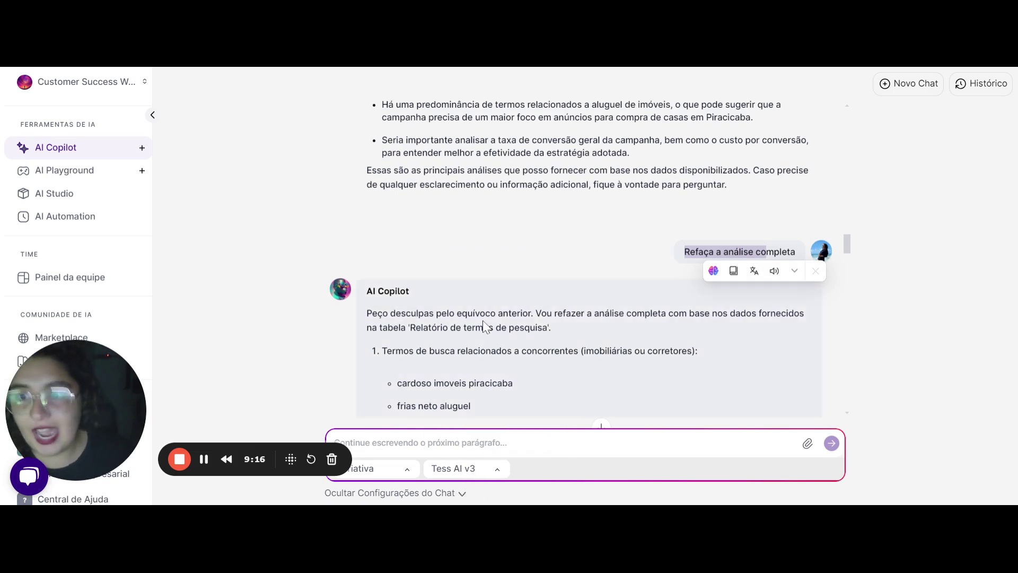
pyautogui.scroll(-3, 484, 326)
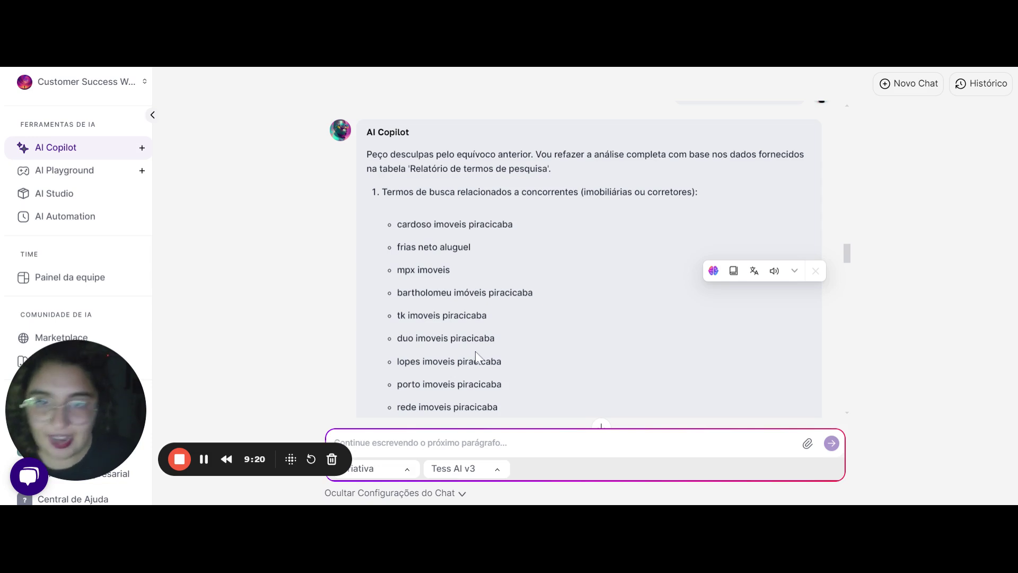
# Step: Review the AI models available for the chat without changing the selected one
pyautogui.click(461, 469)
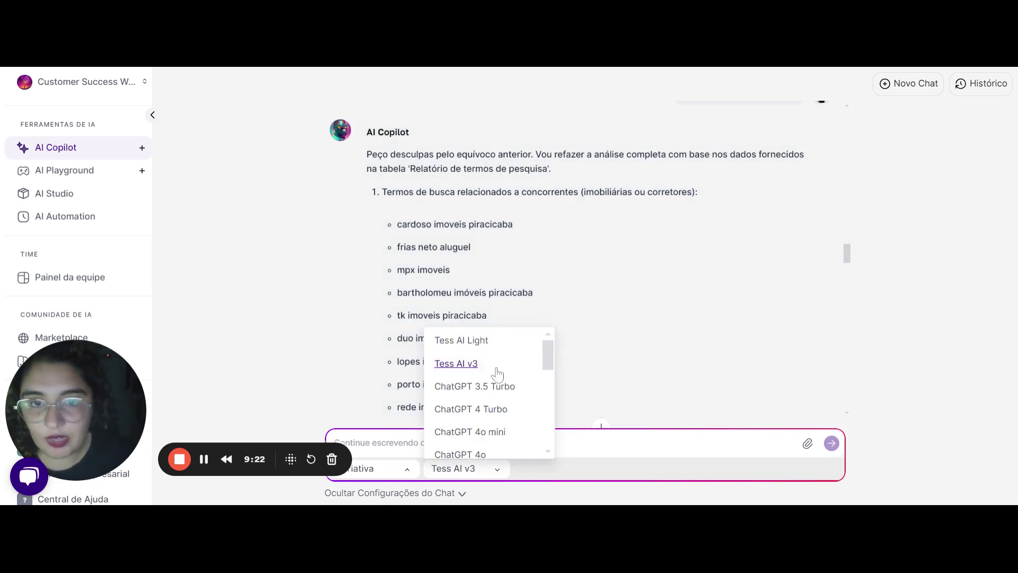
pyautogui.click(615, 443)
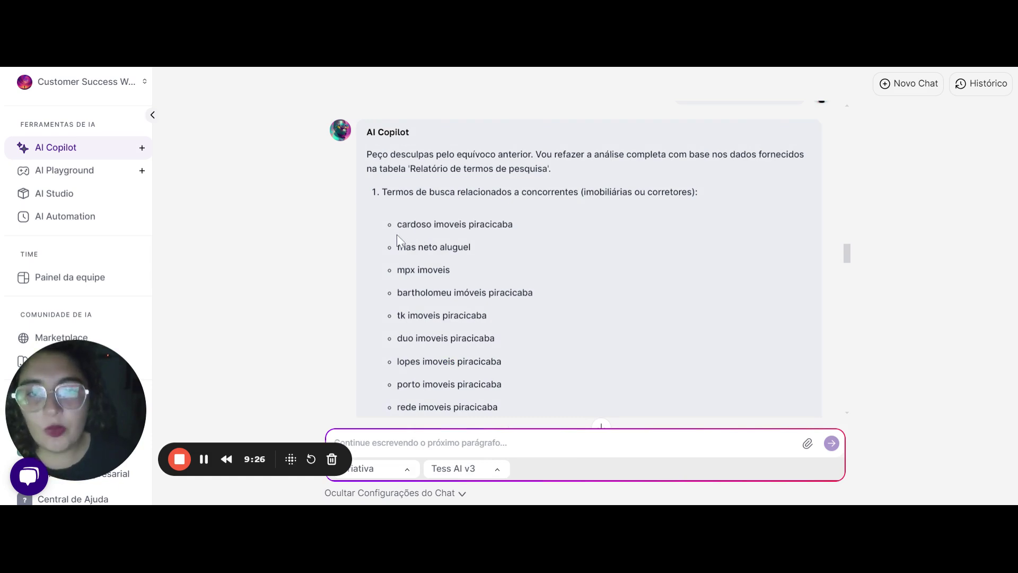
# Step: Highlight the competitors heading in the redone analysis and the example terms "cardoso imoveis" and "mpx" under it
pyautogui.moveTo(396, 192); pyautogui.dragTo(560, 192)
pyautogui.click(410, 244)
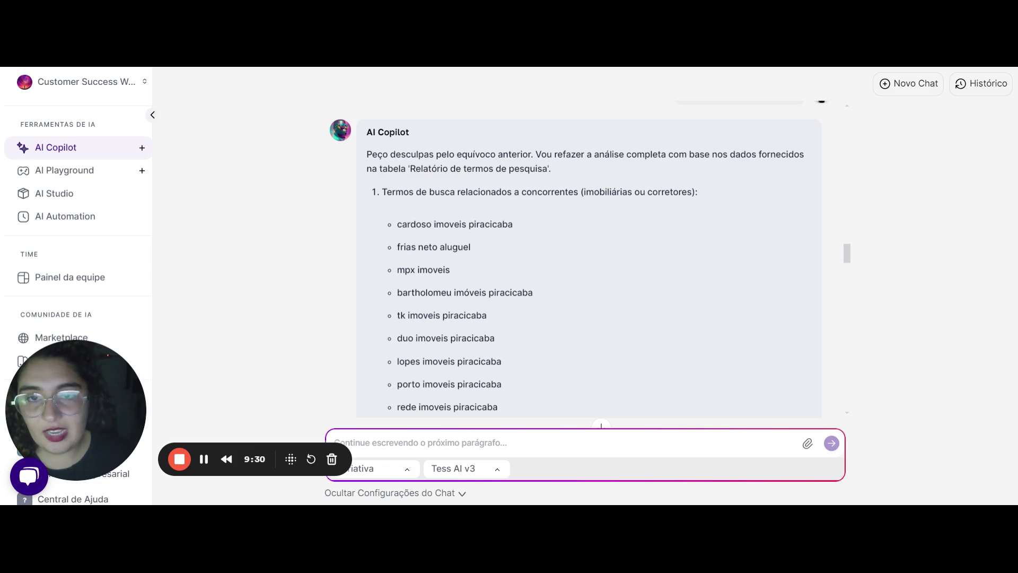
pyautogui.moveTo(396, 224); pyautogui.dragTo(467, 224)
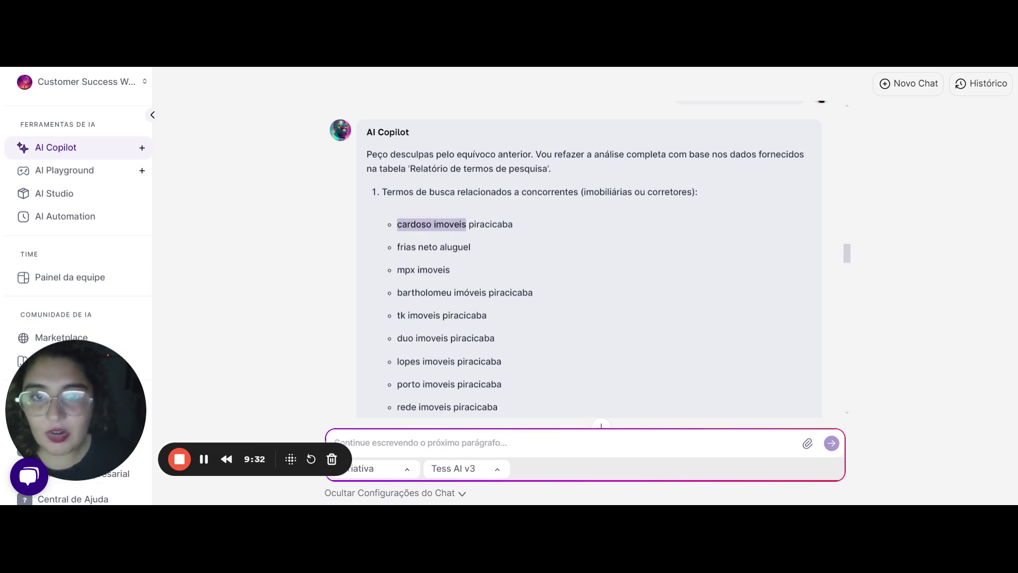
pyautogui.doubleClick(406, 270)
pyautogui.click(402, 323)
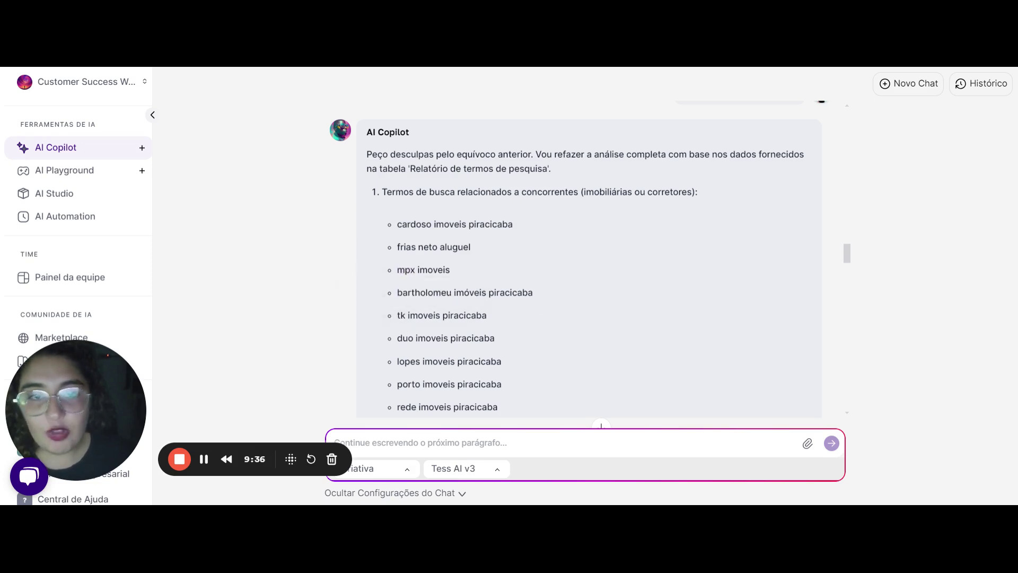
# Step: Highlight the whole list of competitor terms up to "estação do imovel piracicaba", plus the competitor wording in its heading
pyautogui.scroll(-2, 485, 381)
pyautogui.scroll(2, 493, 377)
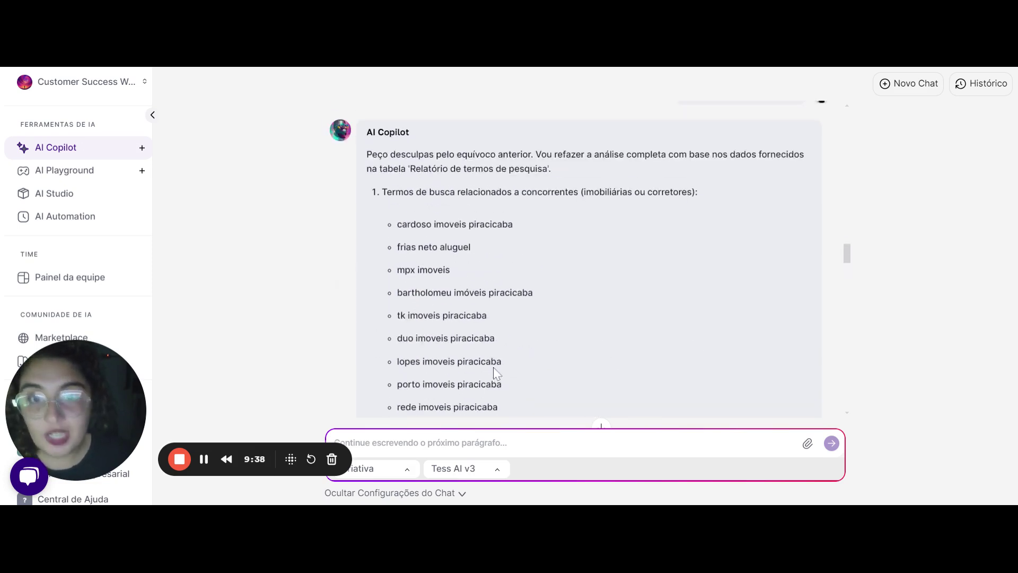
pyautogui.scroll(-2, 509, 369)
pyautogui.moveTo(522, 354); pyautogui.dragTo(397, 148)
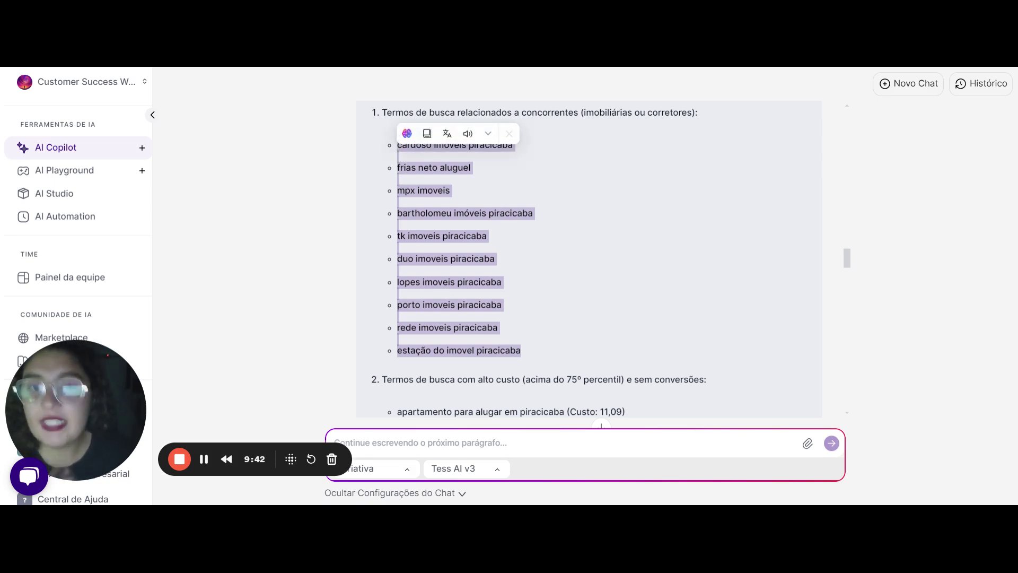
pyautogui.scroll(2, 567, 187)
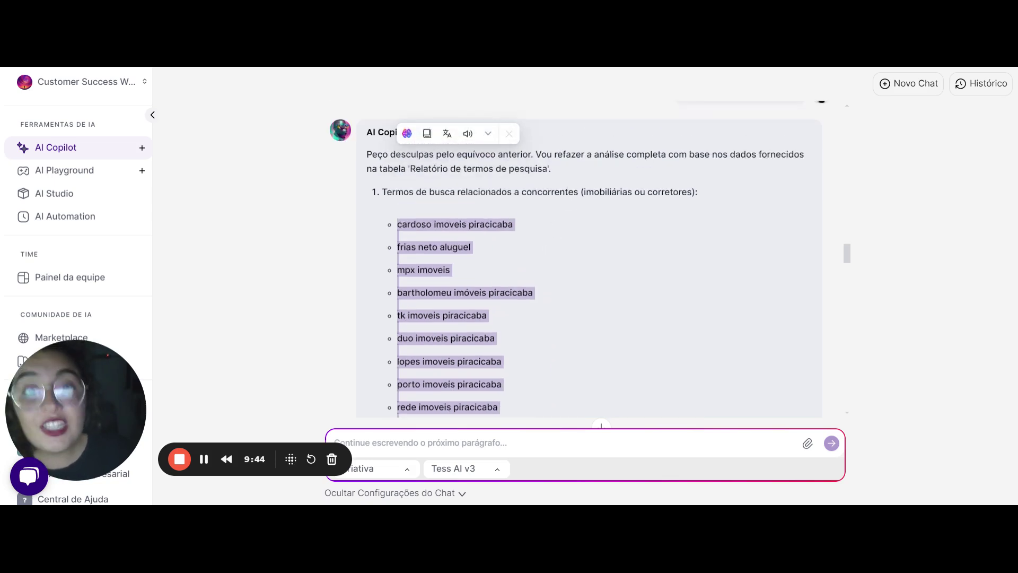
pyautogui.moveTo(472, 192); pyautogui.dragTo(623, 193)
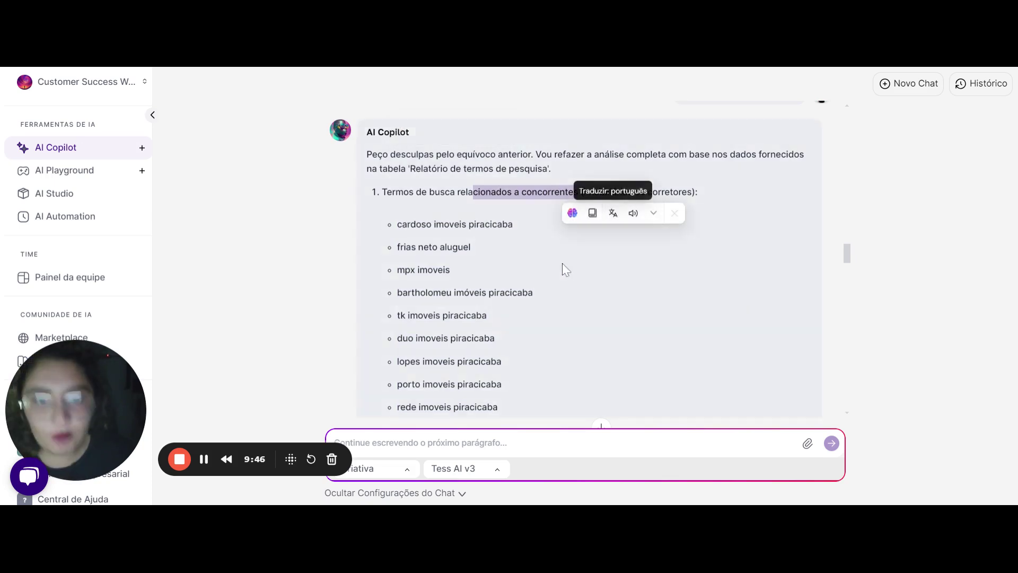
# Step: Highlight the high cost and "sem conversões" criteria in the redone analysis's second heading, along with the terms and costs listed under it
pyautogui.scroll(-4, 504, 282)
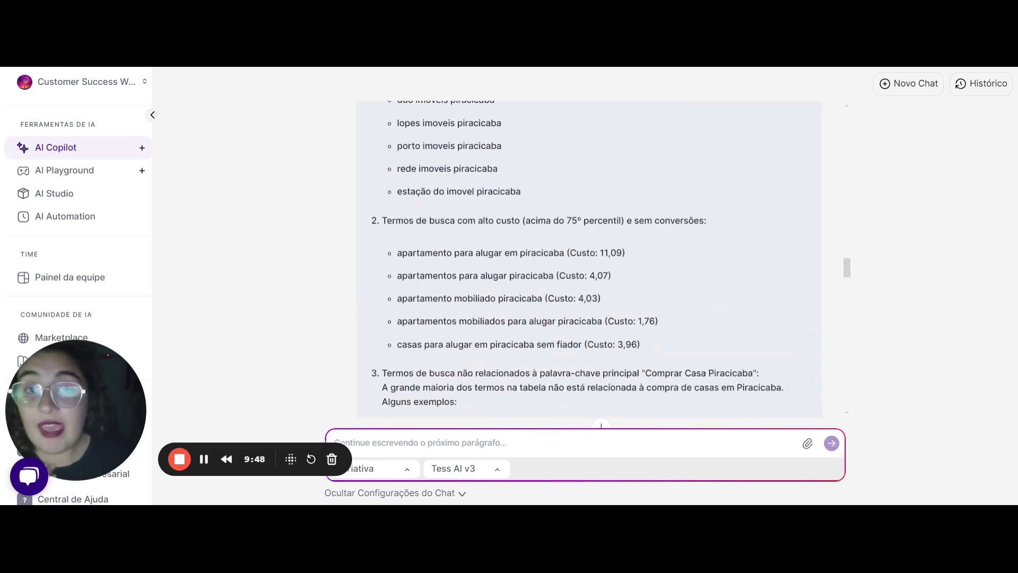
pyautogui.moveTo(382, 220); pyautogui.dragTo(531, 221)
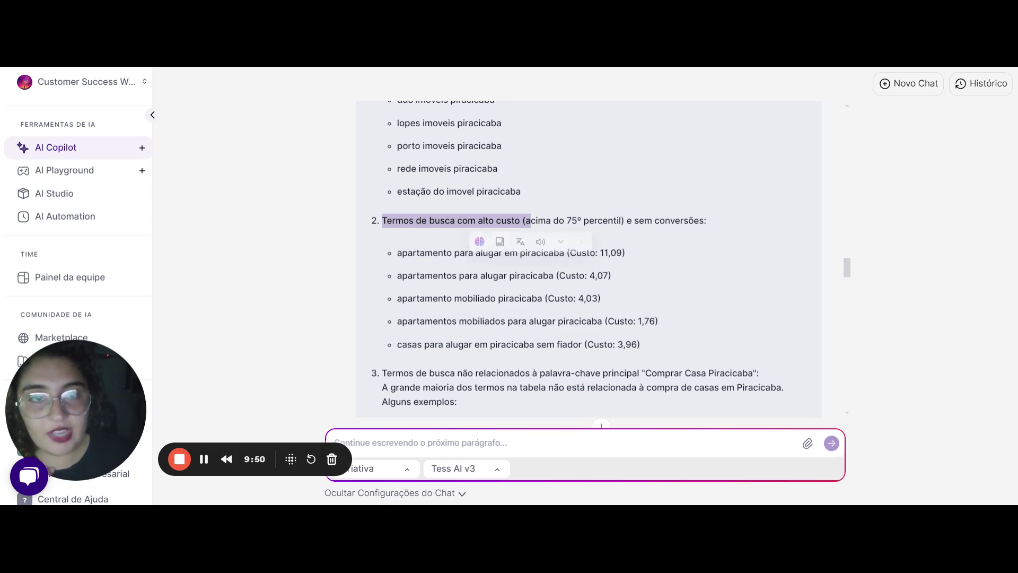
pyautogui.moveTo(639, 221); pyautogui.dragTo(694, 221)
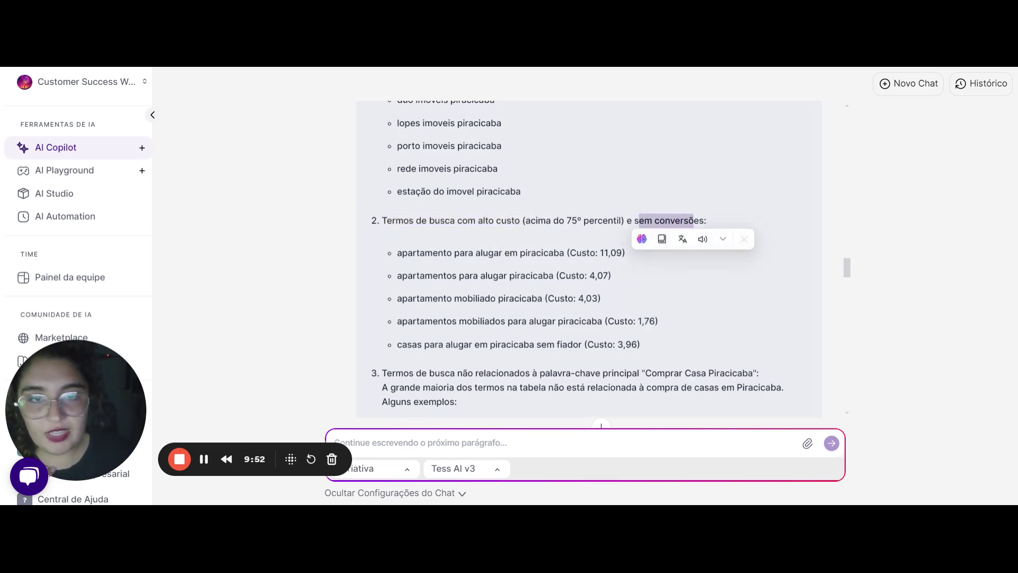
pyautogui.click(498, 312)
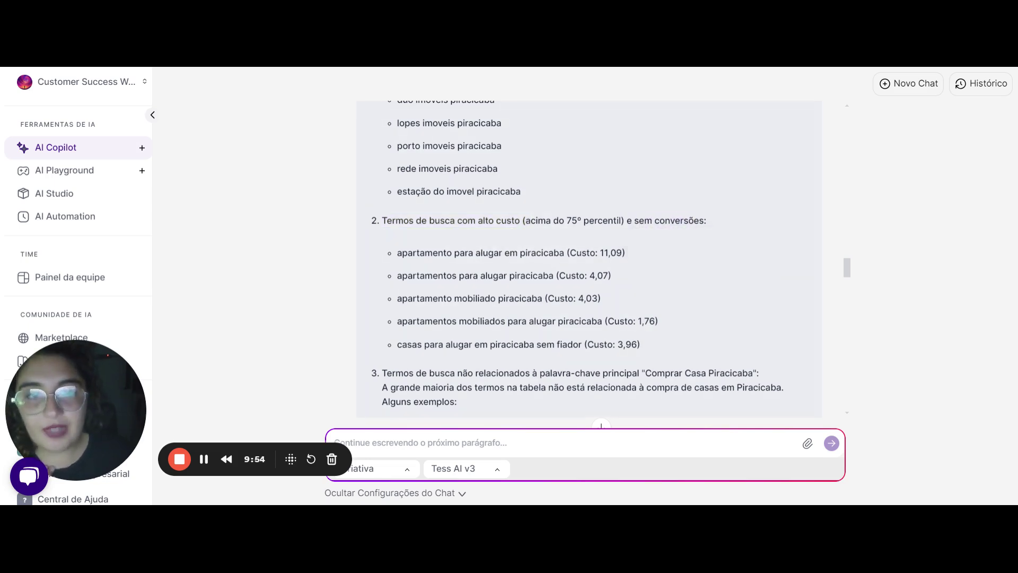
pyautogui.moveTo(569, 252); pyautogui.dragTo(645, 346)
pyautogui.click(398, 321)
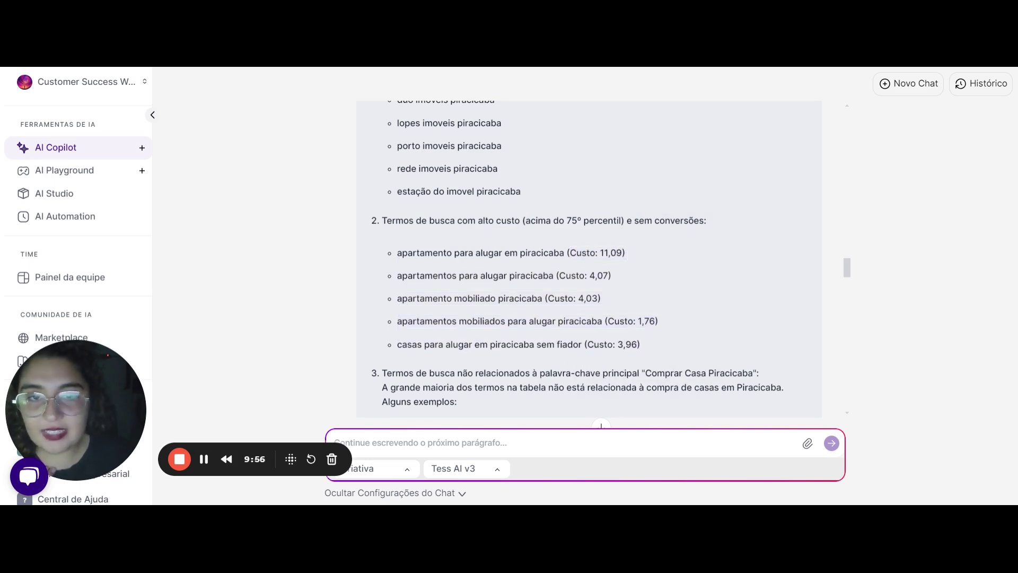
pyautogui.moveTo(398, 292); pyautogui.dragTo(661, 323)
# Step: Highlight the third heading about unrelated search terms and its main keyword "Comprar Casa Piracicaba"
pyautogui.scroll(-3, 485, 249)
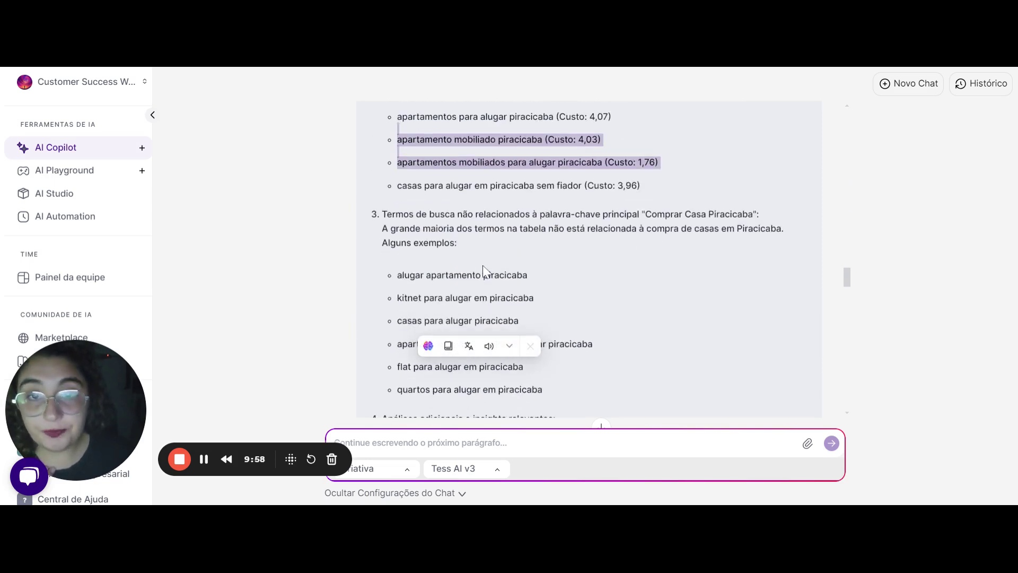
pyautogui.scroll(-2, 484, 270)
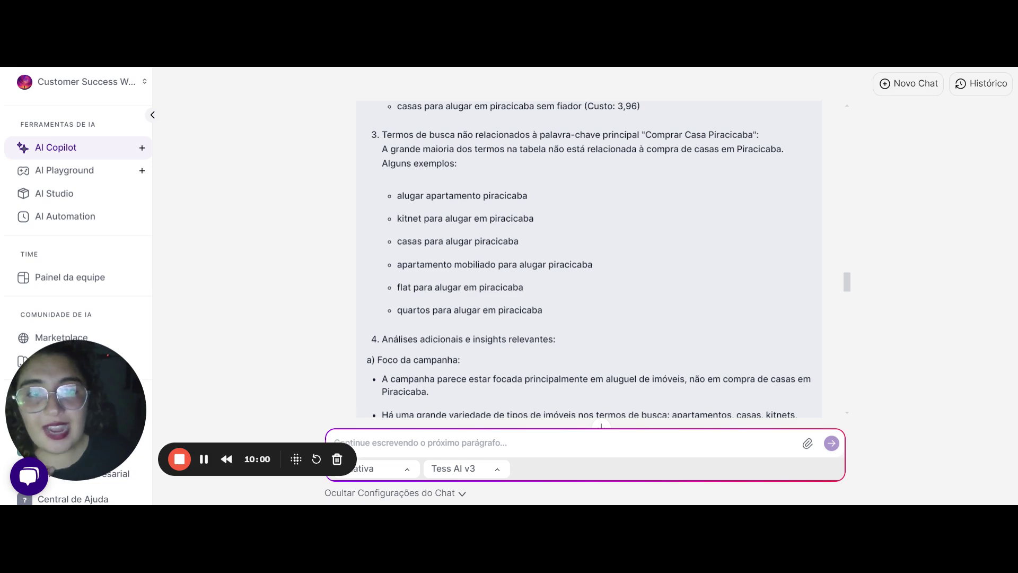
pyautogui.moveTo(404, 135); pyautogui.dragTo(753, 135)
pyautogui.click(646, 135)
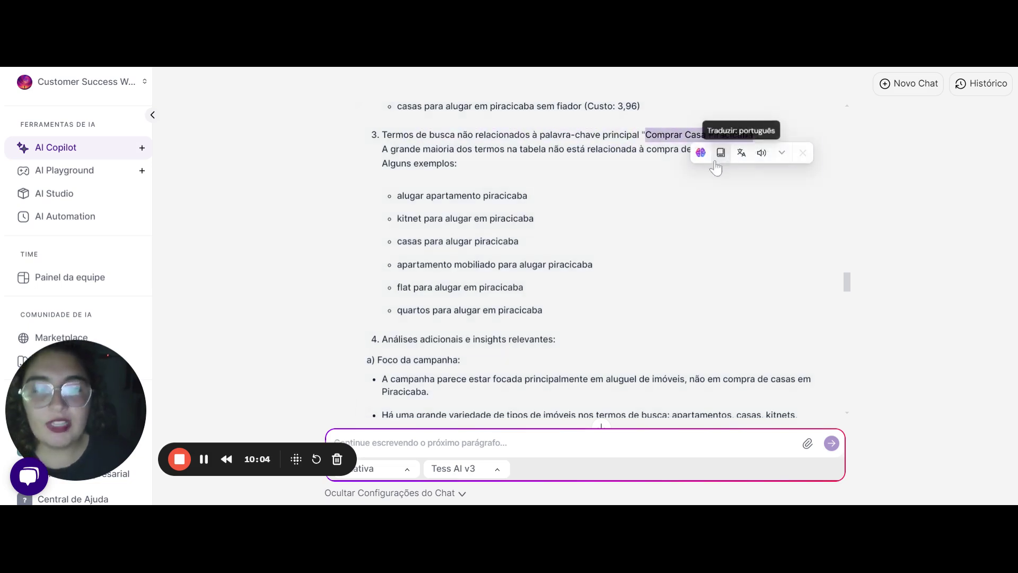
# Step: Highlight the rental terms listed as unrelated examples and compare them with the main keyword "Comprar Casa Piracicaba"
pyautogui.moveTo(402, 195); pyautogui.dragTo(483, 241)
pyautogui.click(398, 196)
pyautogui.click(466, 257)
pyautogui.moveTo(425, 270); pyautogui.dragTo(397, 287)
pyautogui.click(509, 267)
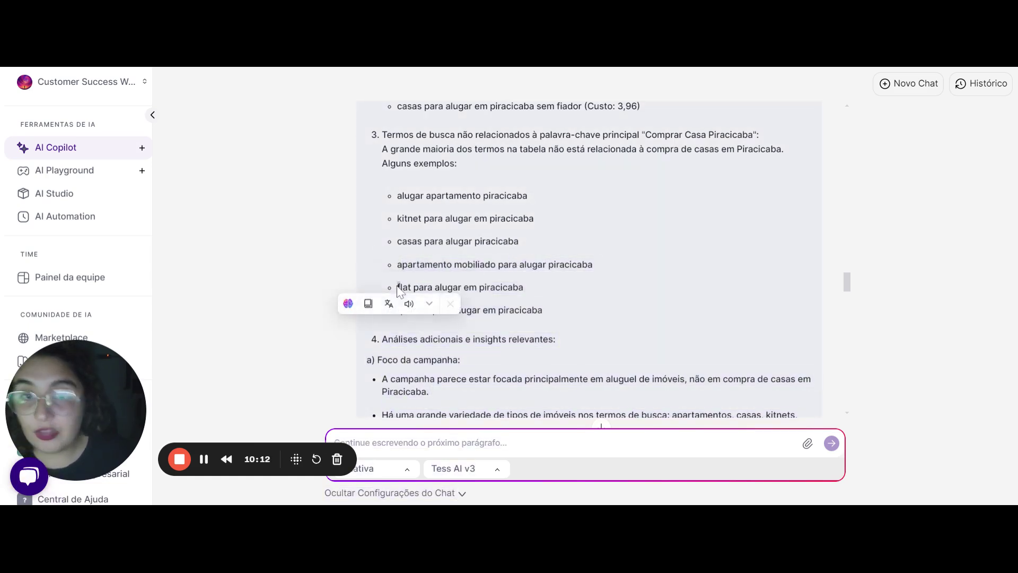
pyautogui.moveTo(542, 311); pyautogui.dragTo(393, 223)
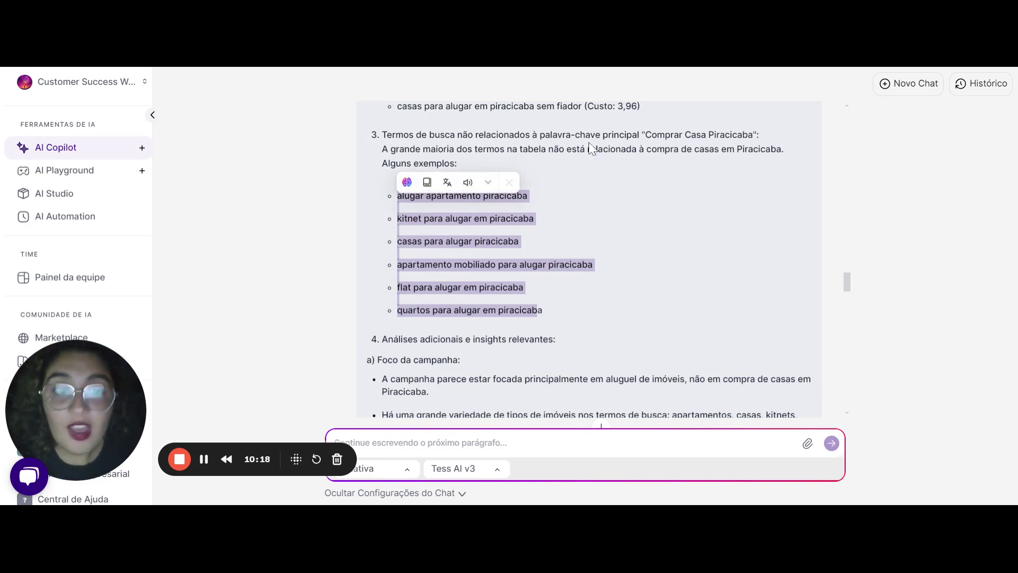
pyautogui.moveTo(652, 139); pyautogui.dragTo(757, 136)
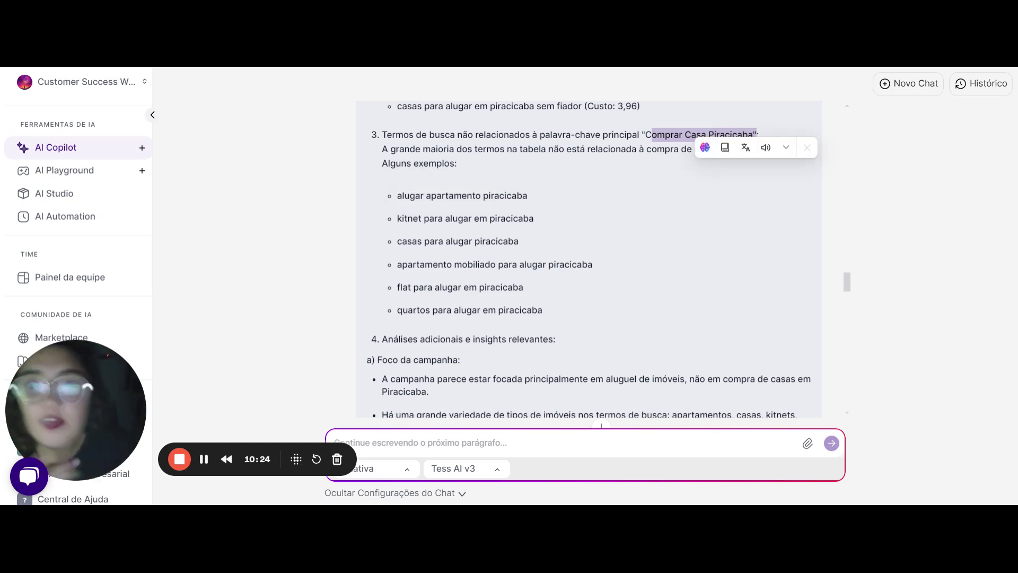
# Step: Highlight the additional insights heading and the campaign focus statement about property rental rather than house purchase
pyautogui.scroll(-5, 693, 181)
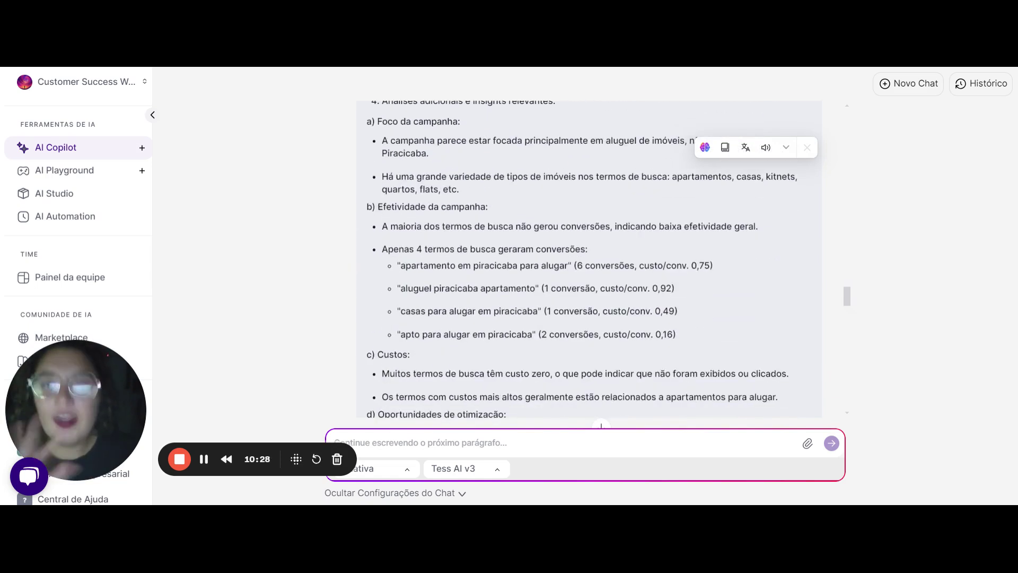
pyautogui.scroll(2, 420, 249)
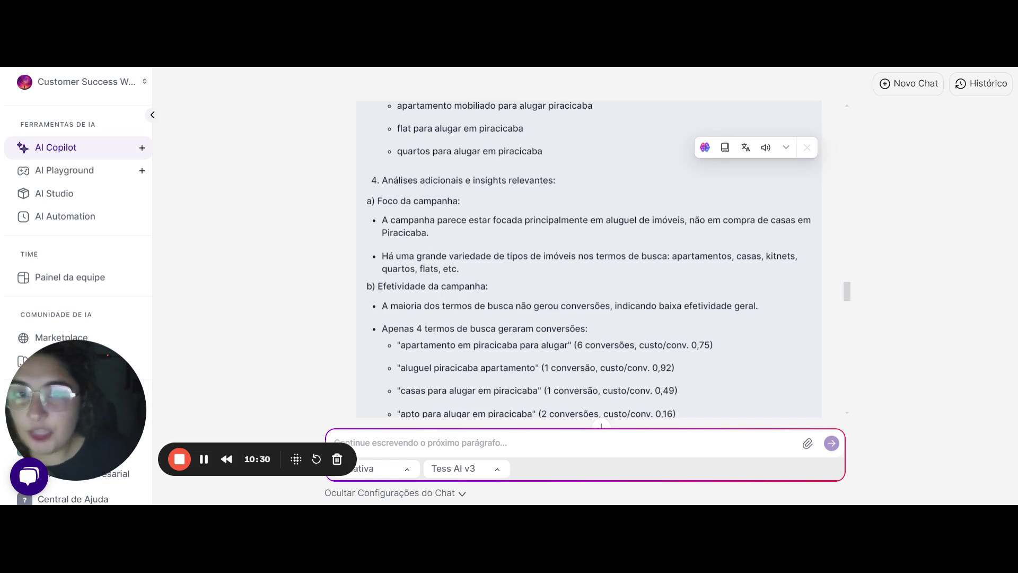
pyautogui.moveTo(404, 181); pyautogui.dragTo(555, 180)
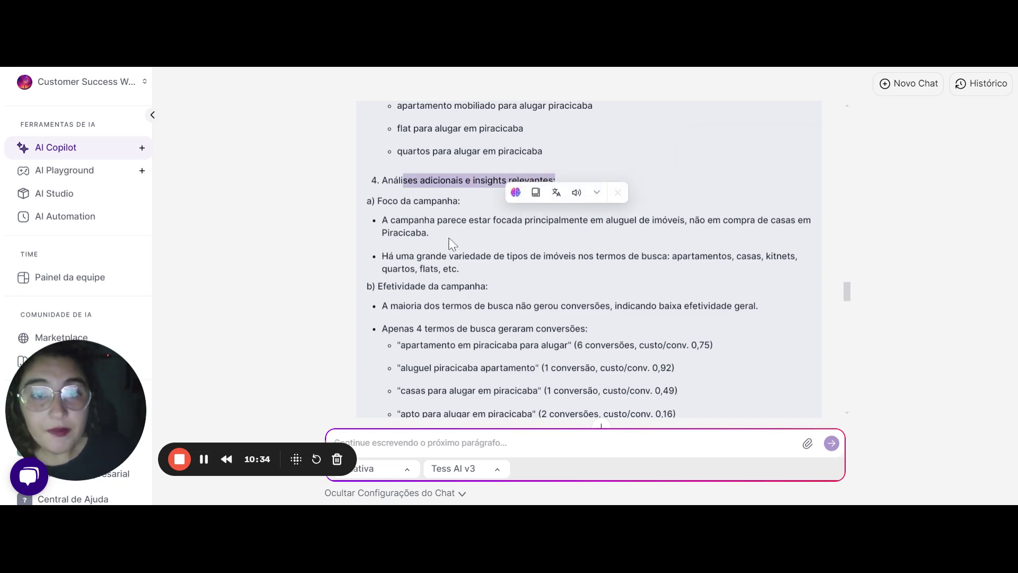
pyautogui.moveTo(382, 219); pyautogui.dragTo(687, 221)
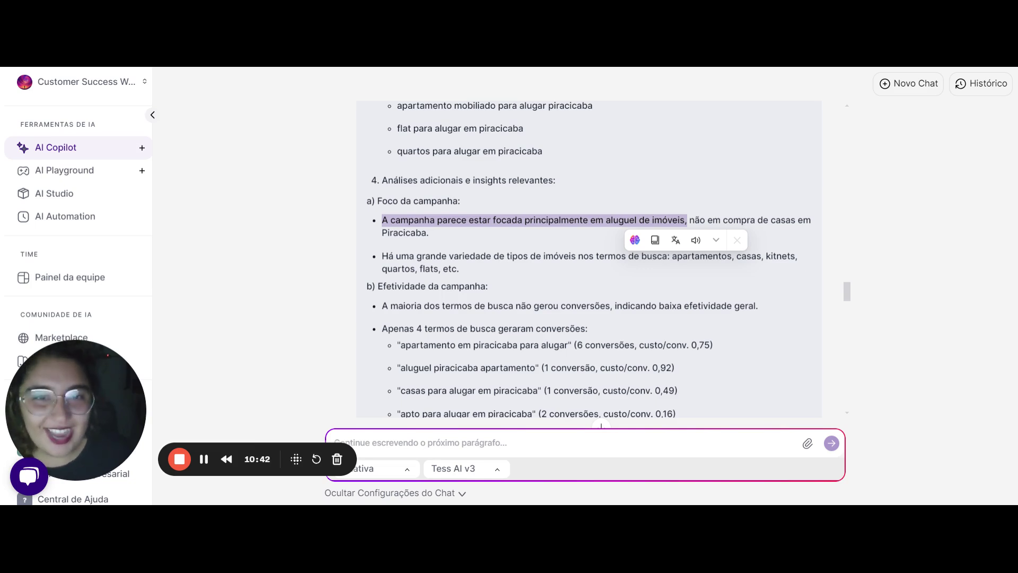
pyautogui.click(688, 222)
pyautogui.moveTo(407, 219); pyautogui.dragTo(477, 239)
# Step: Highlight the property types named under campaign focus and the campaign effectiveness statement about terms without conversions
pyautogui.scroll(-2, 561, 247)
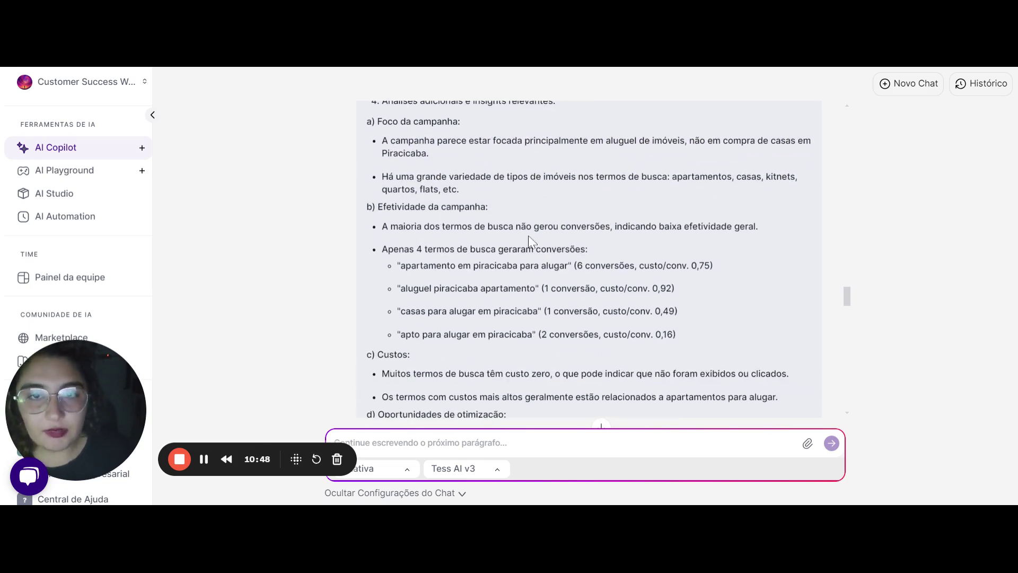
pyautogui.click(672, 188)
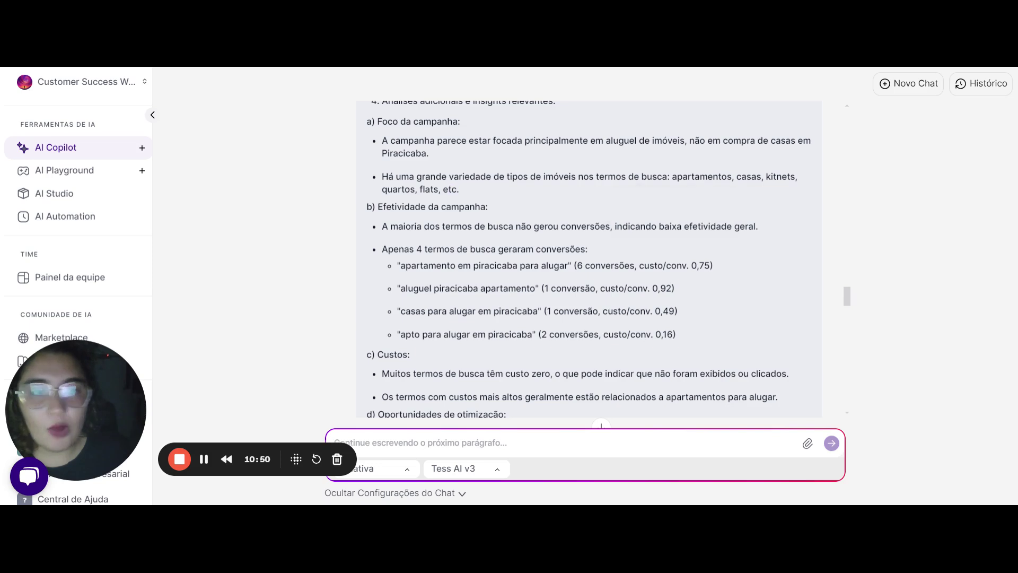
pyautogui.moveTo(672, 176); pyautogui.dragTo(450, 201)
pyautogui.click(451, 202)
pyautogui.scroll(-2, 451, 202)
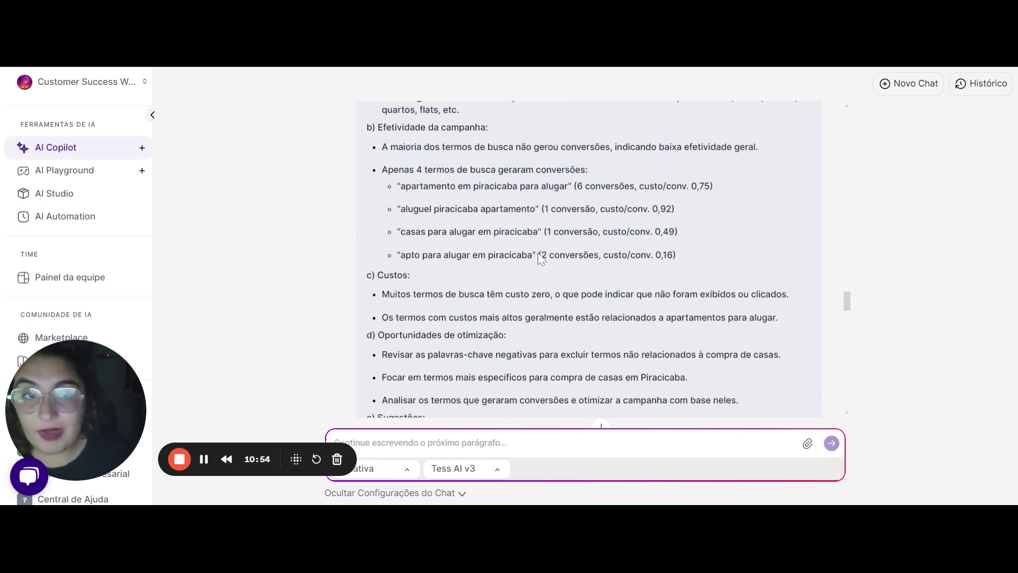
pyautogui.scroll(2, 531, 280)
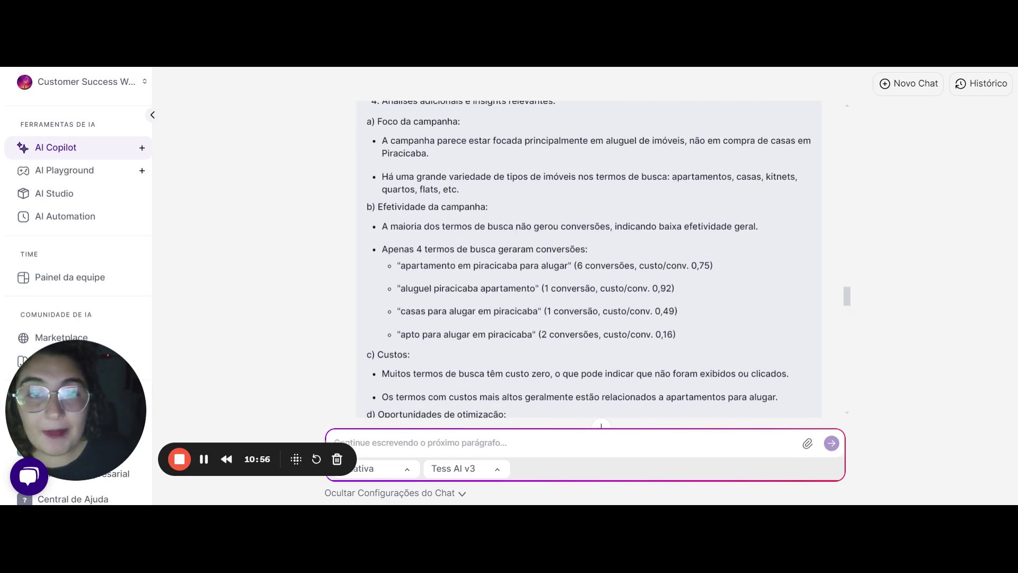
pyautogui.moveTo(405, 226); pyautogui.dragTo(613, 226)
# Step: Highlight the advice on reviewing negative keywords, along with the other optimization opportunities and suggestions closing the redone analysis
pyautogui.scroll(-5, 513, 172)
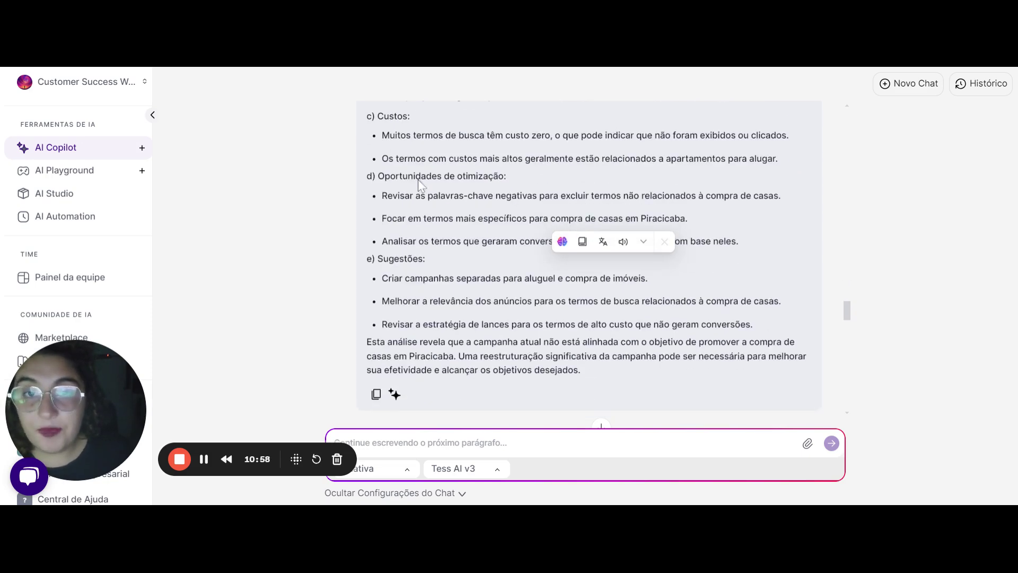
pyautogui.scroll(-2, 589, 255)
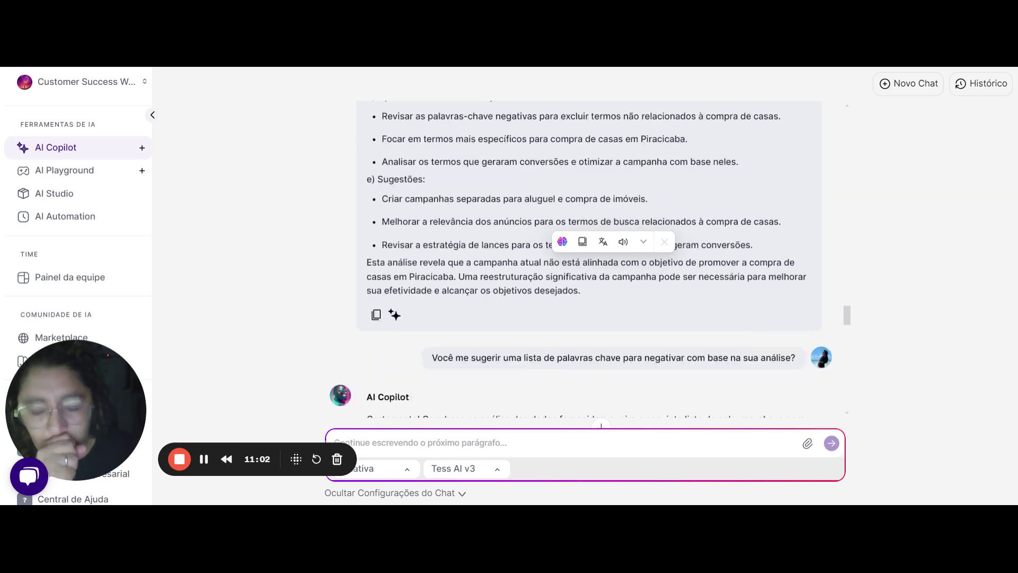
pyautogui.scroll(2, 589, 255)
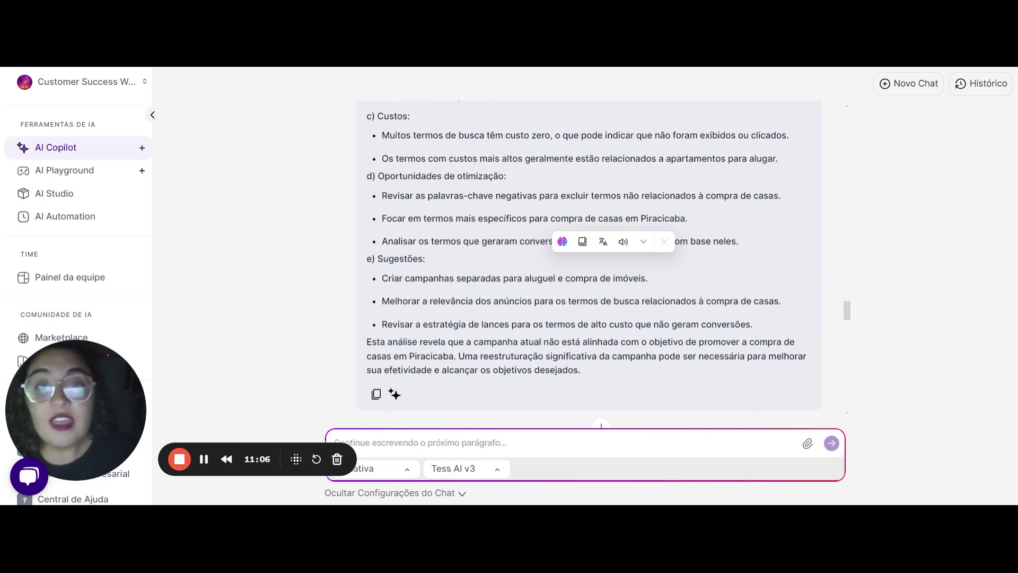
pyautogui.moveTo(399, 195); pyautogui.dragTo(774, 196)
pyautogui.click(459, 255)
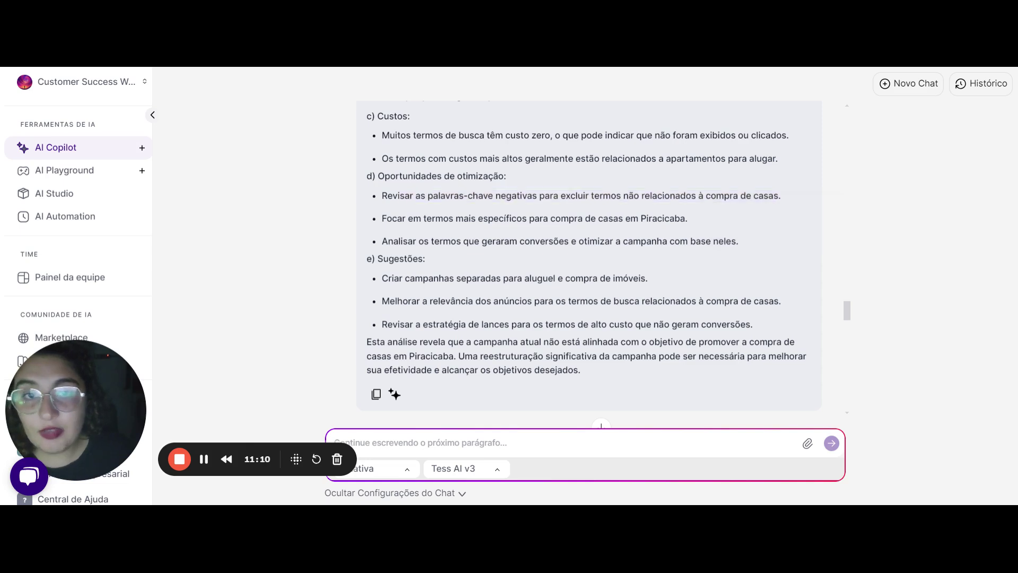
pyautogui.moveTo(379, 178); pyautogui.dragTo(467, 324)
# Step: Highlight the follow-up message asking for a list of keywords to negate and examine the suggested list in the reply
pyautogui.scroll(-3, 495, 262)
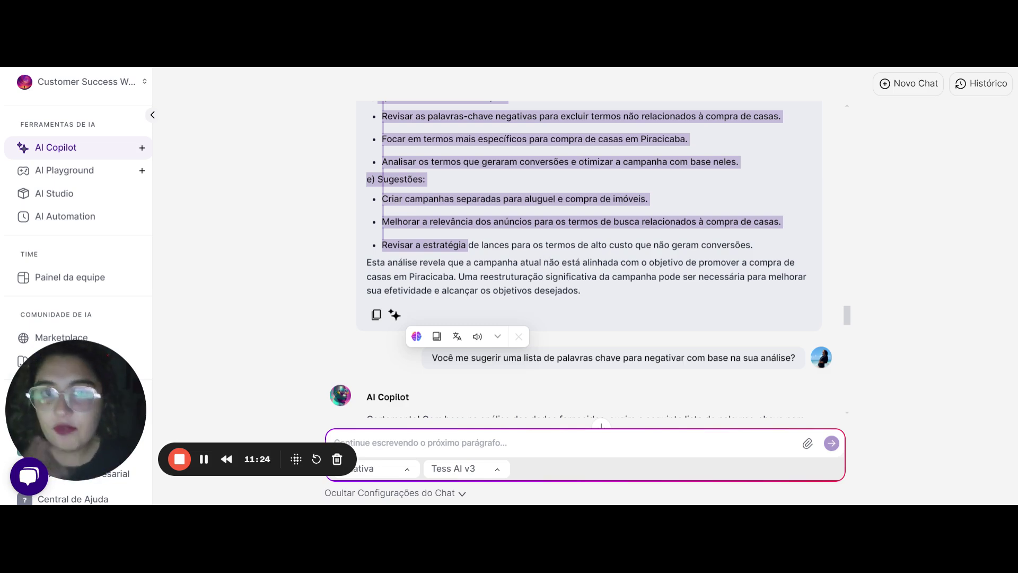
pyautogui.scroll(-2, 607, 271)
pyautogui.doubleClick(608, 277)
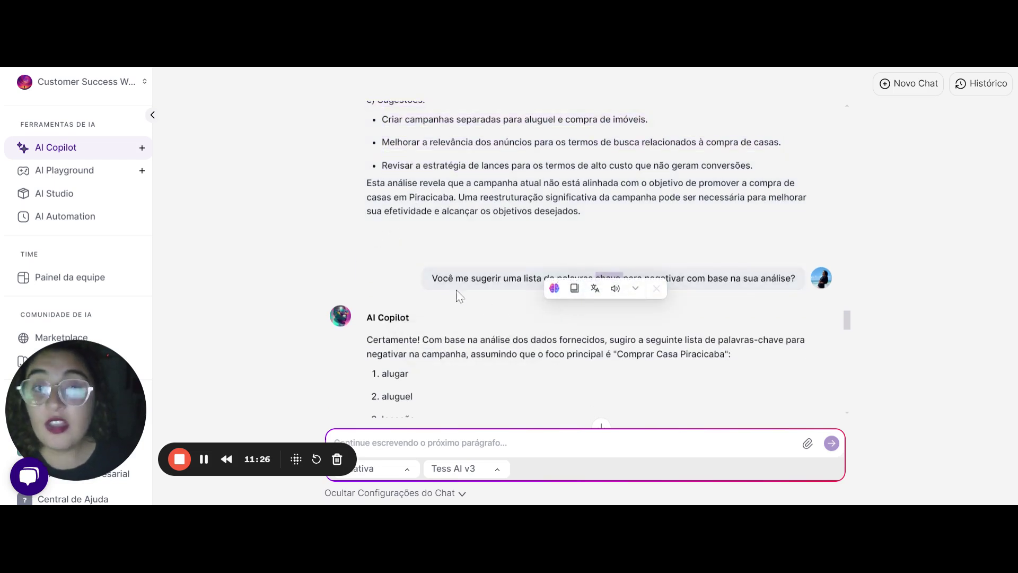
pyautogui.scroll(-3, 583, 260)
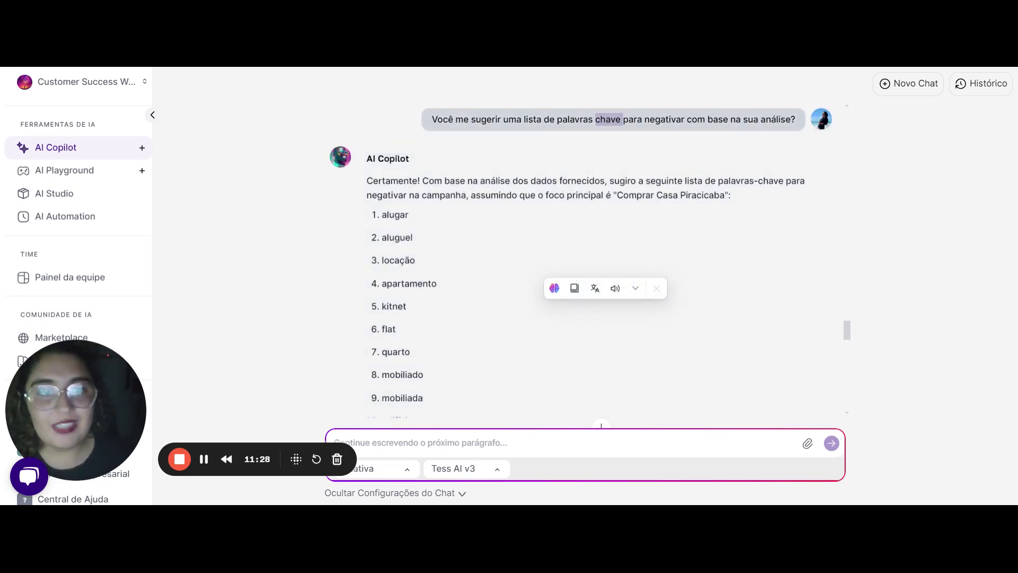
# Step: Highlight the campaign focus "Comprar Casa Piracicaba" assumed in the introduction to the negative keyword list
pyautogui.click(550, 177)
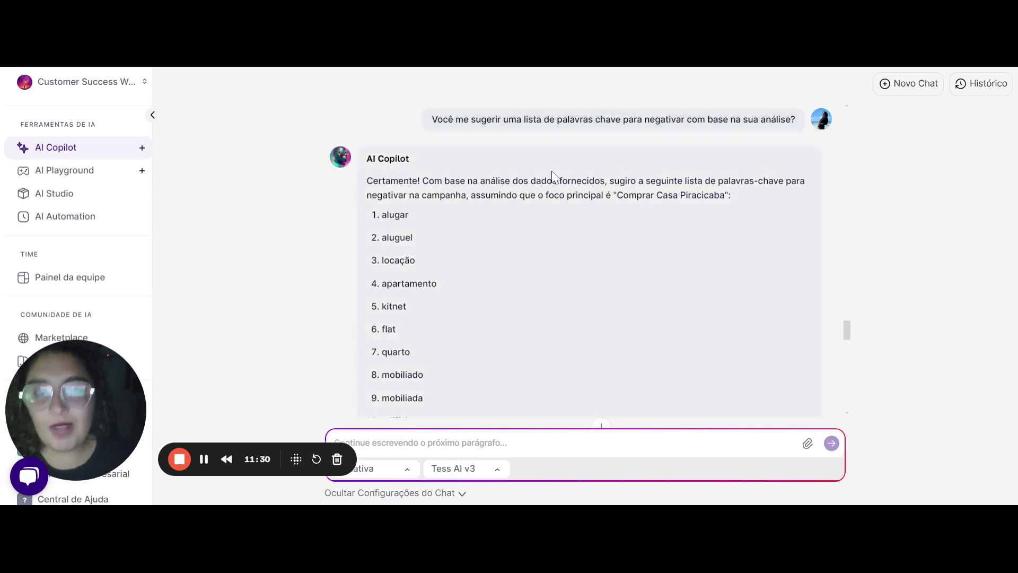
pyautogui.scroll(-1, 550, 191)
pyautogui.scroll(1, 538, 209)
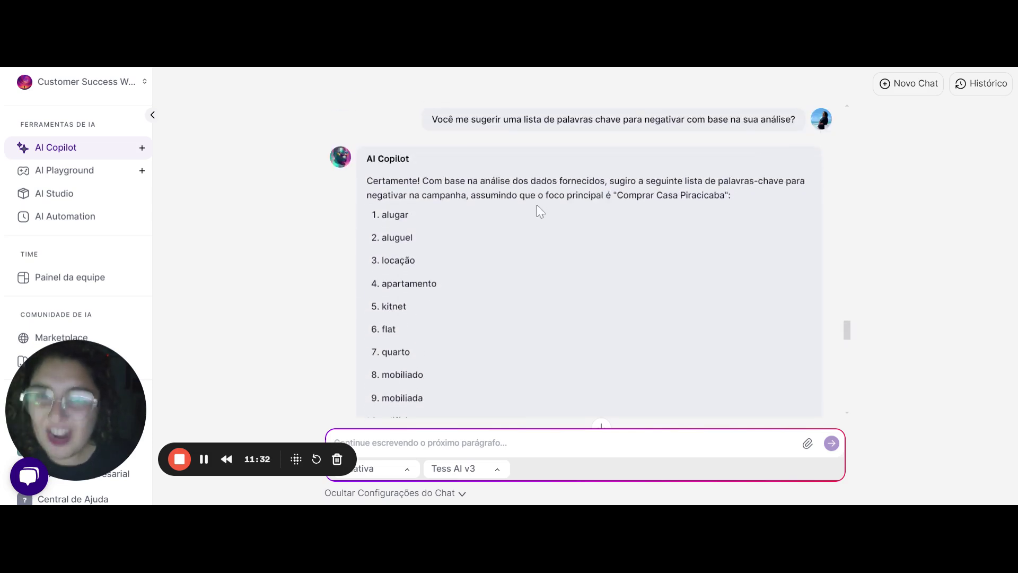
pyautogui.scroll(-2, 536, 217)
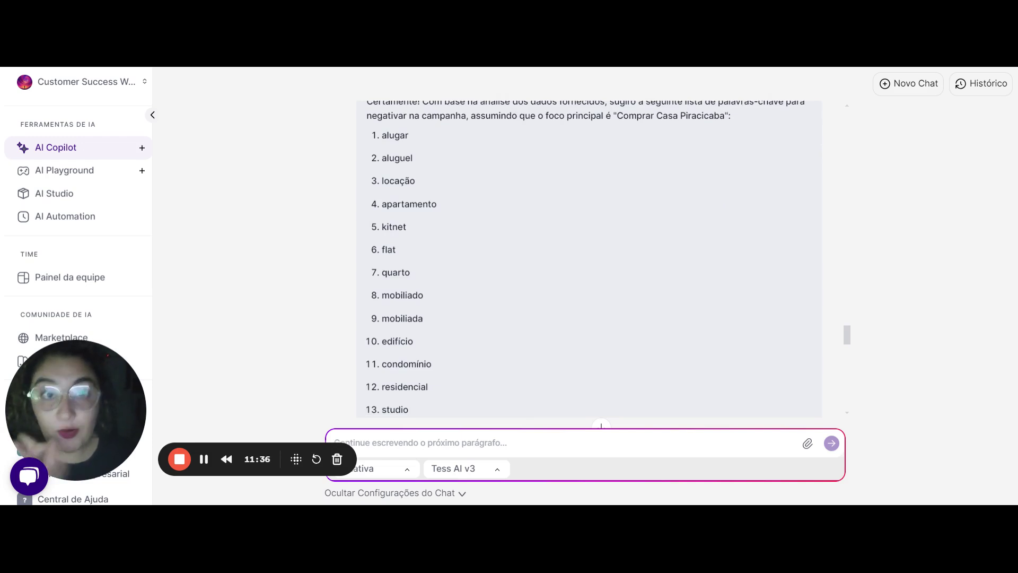
pyautogui.moveTo(617, 116); pyautogui.dragTo(727, 119)
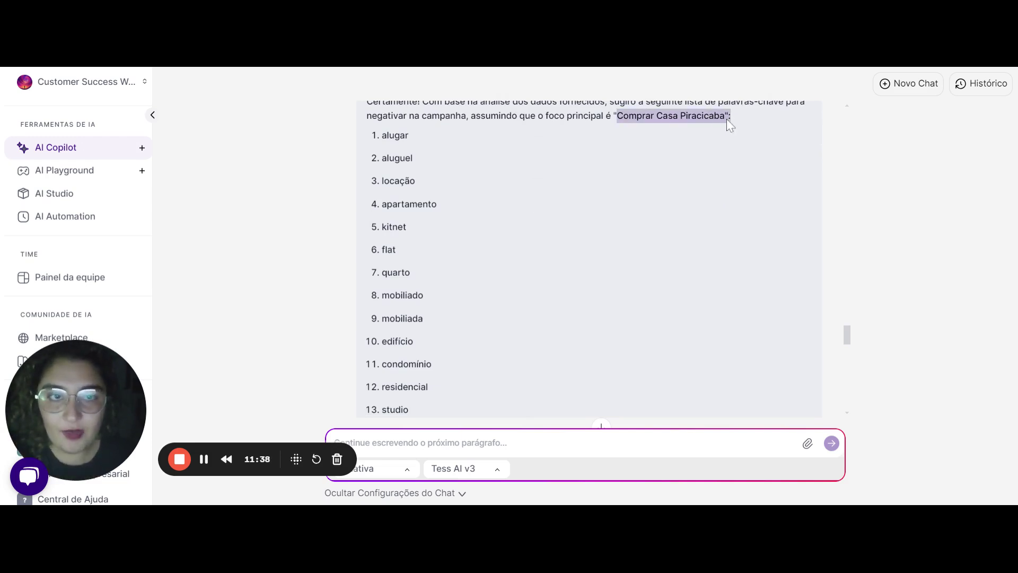
pyautogui.click(508, 141)
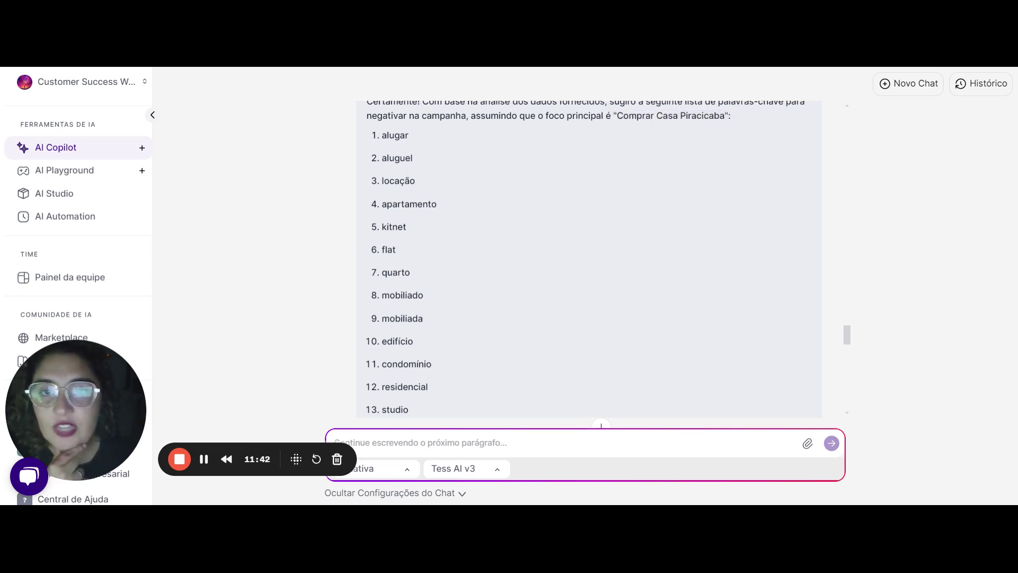
# Step: Highlight the suggested negative keywords from "alugar" to "loft", and those from "diária" to "para estudantes"
pyautogui.moveTo(381, 136); pyautogui.dragTo(421, 283)
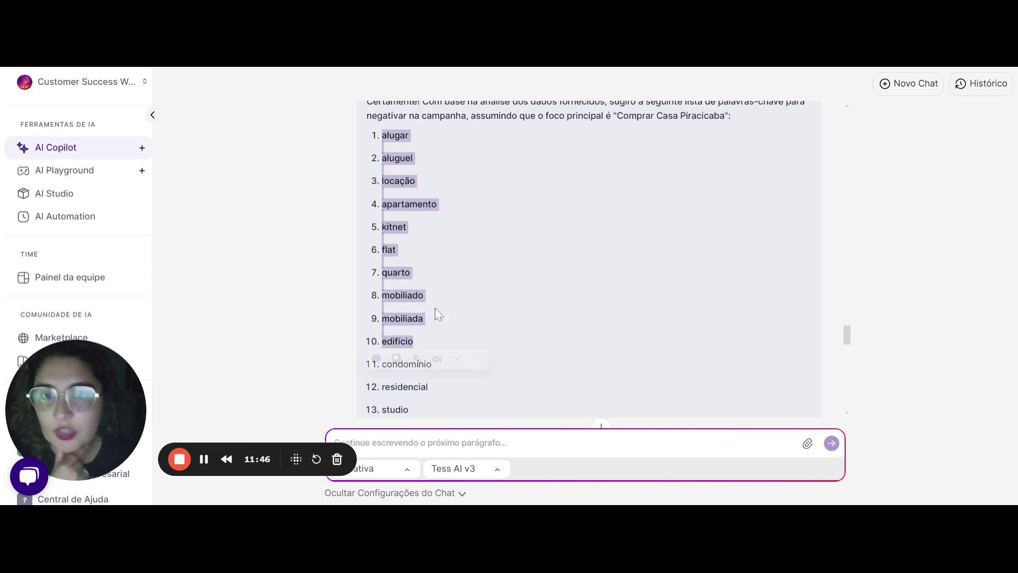
pyautogui.scroll(-2, 531, 183)
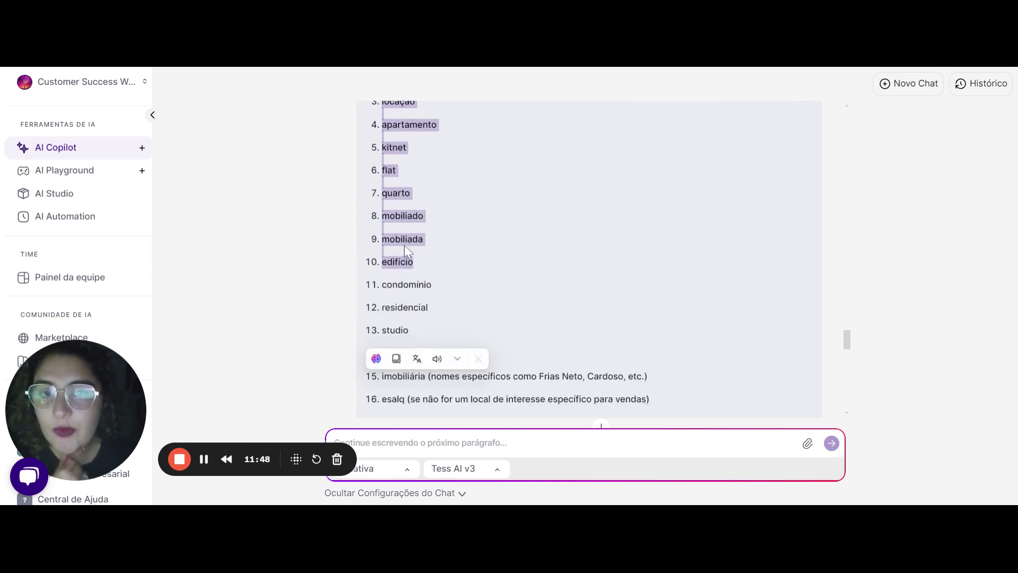
pyautogui.moveTo(404, 245); pyautogui.dragTo(410, 369)
pyautogui.scroll(-4, 479, 224)
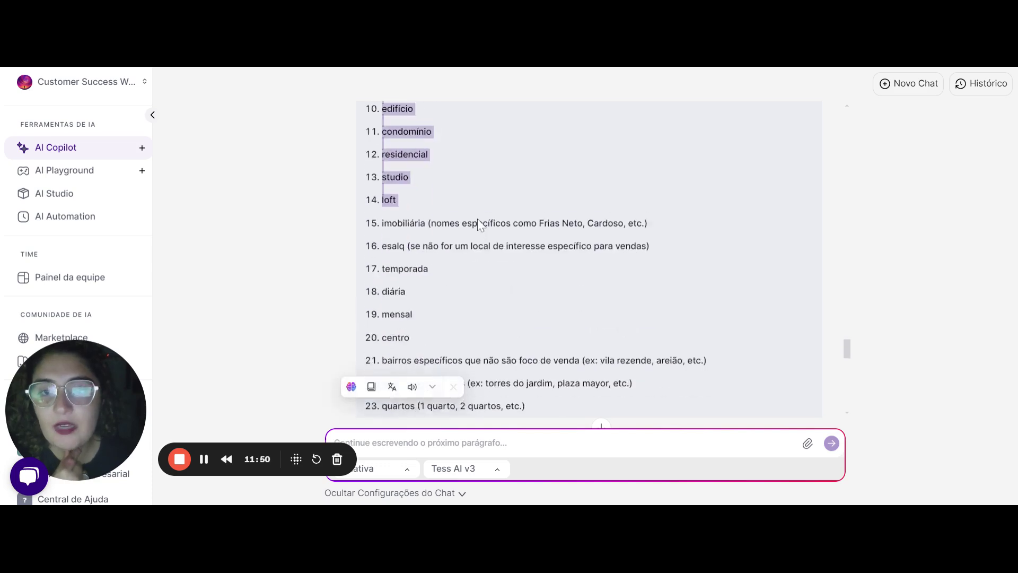
pyautogui.scroll(-4, 479, 225)
pyautogui.moveTo(464, 290); pyautogui.dragTo(390, 201)
pyautogui.scroll(2, 385, 166)
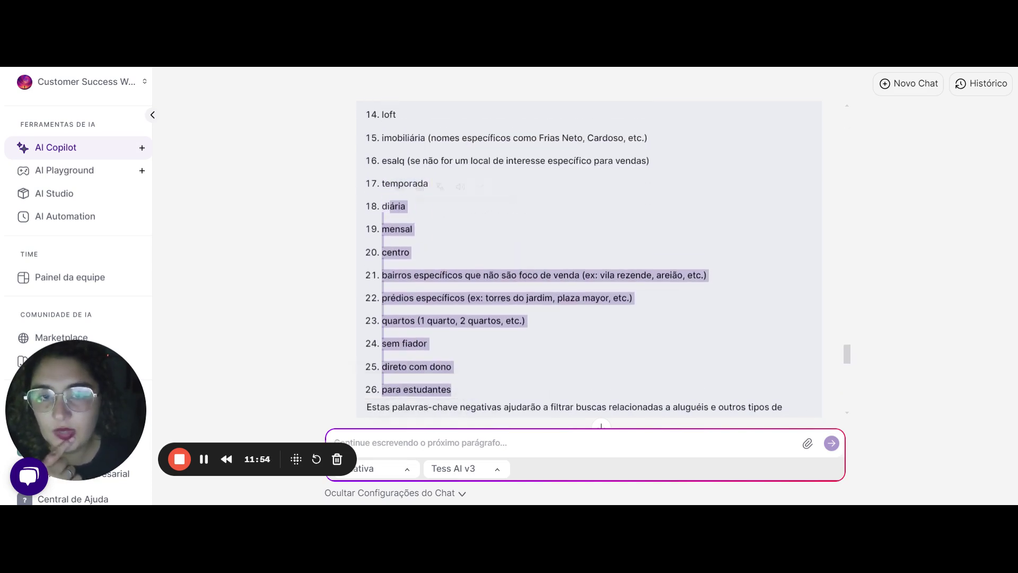
# Step: Highlight the suggestions about specific buildings, neighbourhoods outside the sales focus, and real estate agency names in the negative keyword list
pyautogui.click(464, 294)
pyautogui.moveTo(403, 298); pyautogui.dragTo(644, 309)
pyautogui.click(415, 272)
pyautogui.moveTo(409, 275); pyautogui.dragTo(732, 280)
pyautogui.scroll(3, 435, 265)
pyautogui.scroll(-2, 435, 265)
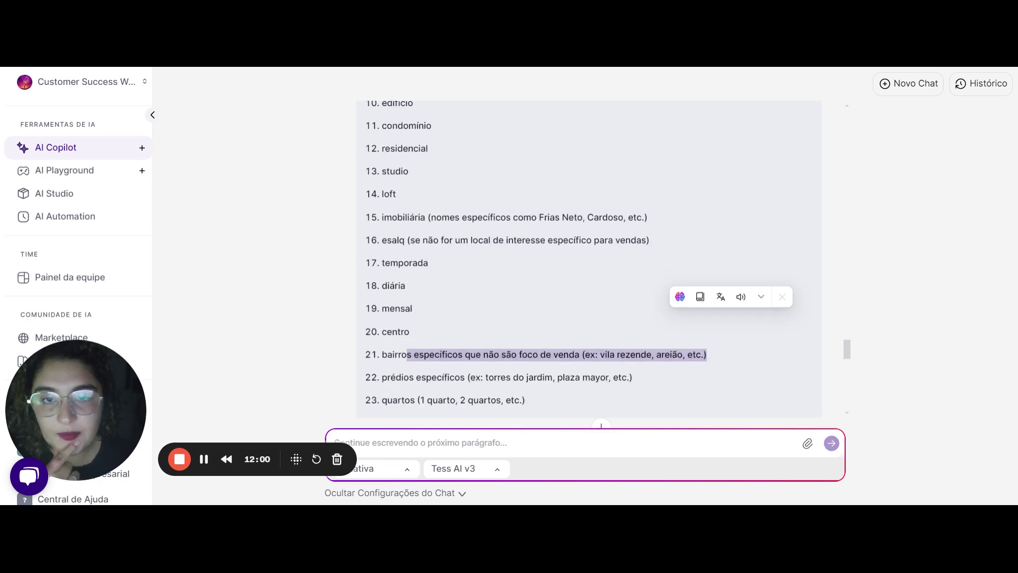
pyautogui.click(393, 218)
pyautogui.moveTo(628, 218); pyautogui.dragTo(382, 219)
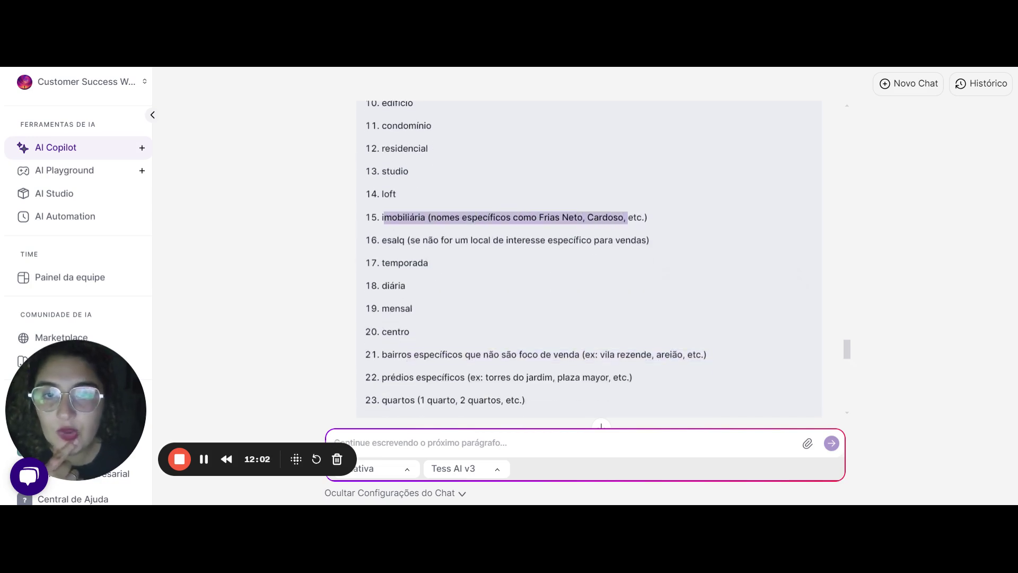
# Step: Highlight the follow-up message asking which neighbourhoods appear in the search terms
pyautogui.scroll(4, 557, 202)
pyautogui.scroll(-8, 613, 223)
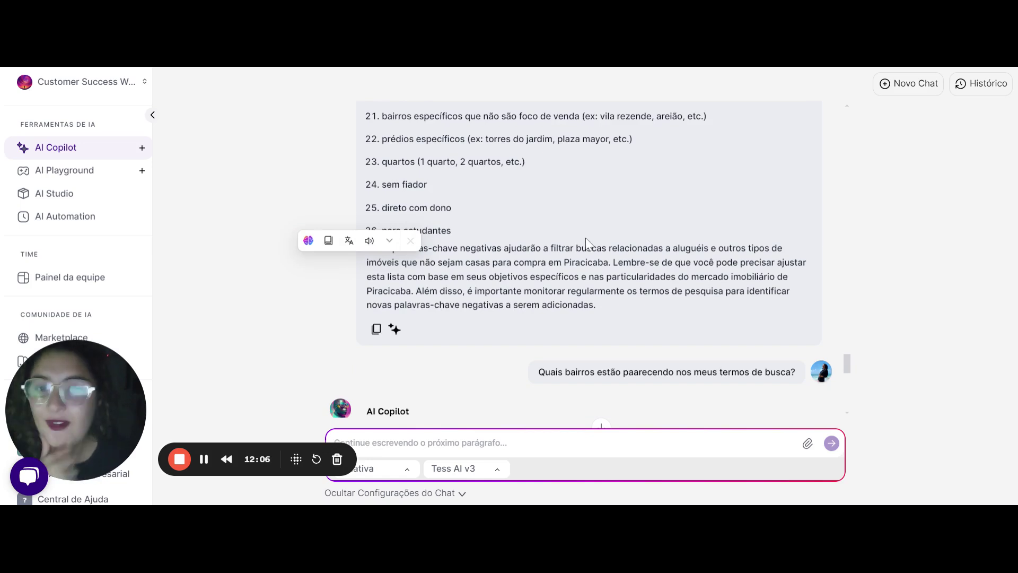
pyautogui.scroll(-2, 586, 238)
pyautogui.scroll(-2, 602, 271)
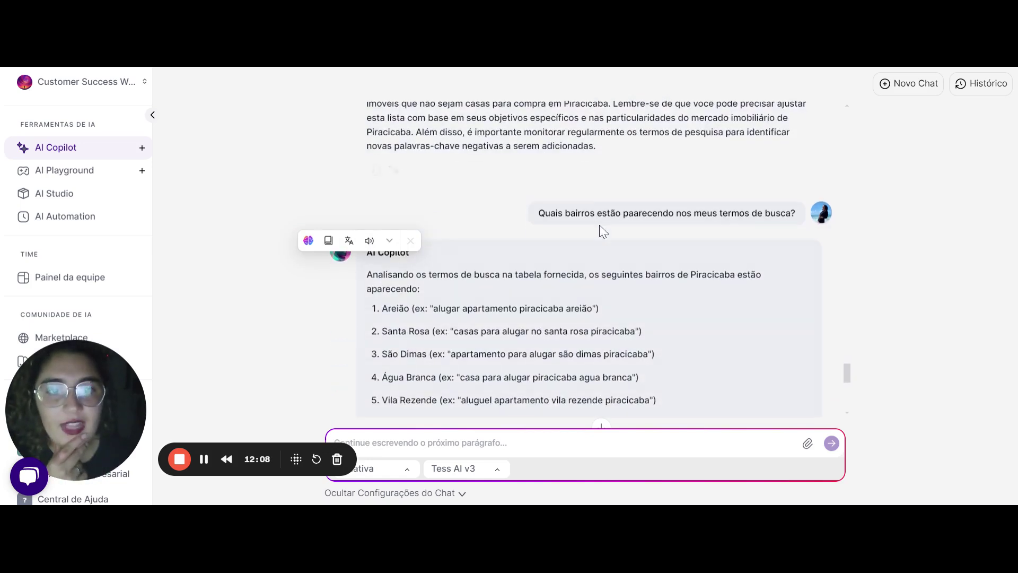
pyautogui.moveTo(611, 213); pyautogui.dragTo(807, 219)
# Step: Highlight the neighbourhoods listed in the reply together with their example search terms
pyautogui.scroll(-4, 636, 207)
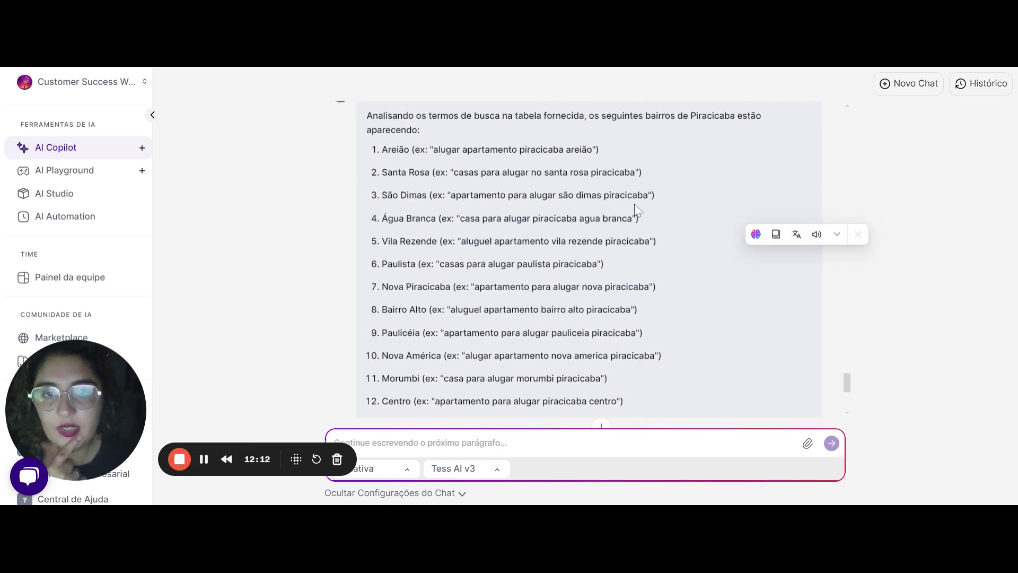
pyautogui.moveTo(423, 150); pyautogui.dragTo(498, 318)
pyautogui.scroll(-2, 495, 256)
pyautogui.scroll(-4, 489, 287)
pyautogui.scroll(7, 487, 260)
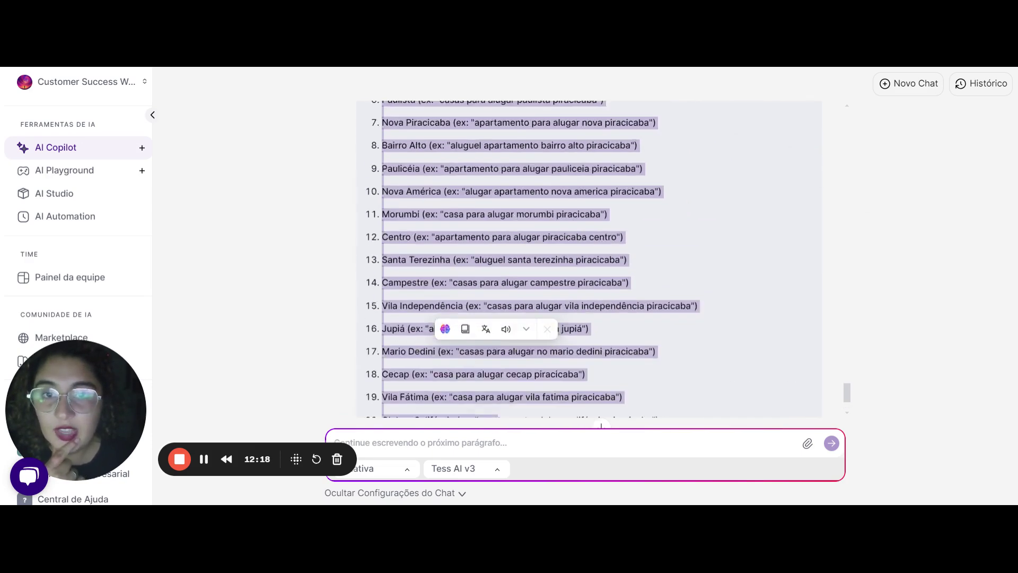
# Step: Highlight "Bairro Alto" in the neighbourhood list and view the closing advice on which neighbourhoods to keep or negate
pyautogui.click(410, 242)
pyautogui.scroll(-2, 393, 244)
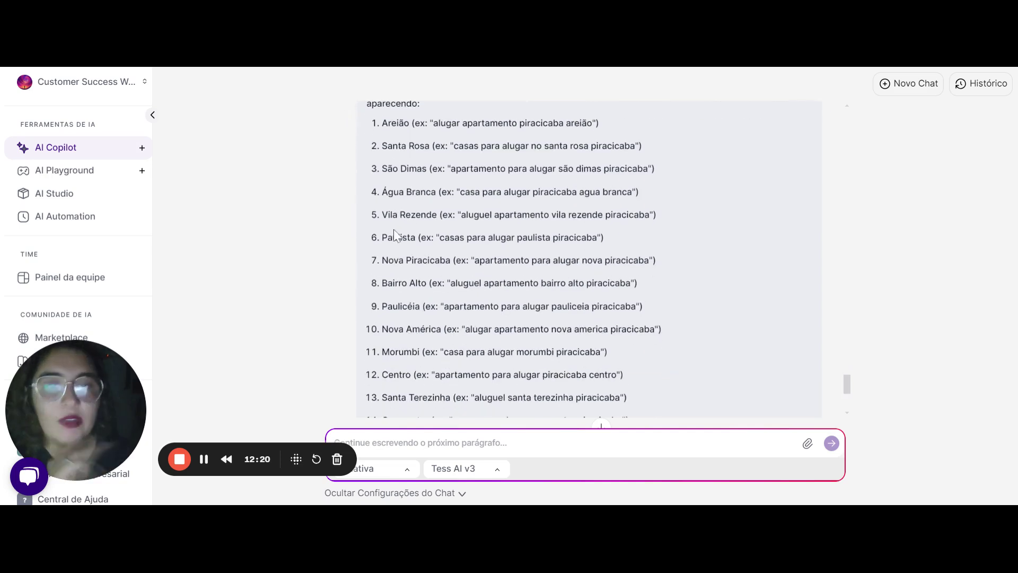
pyautogui.moveTo(382, 281); pyautogui.dragTo(429, 281)
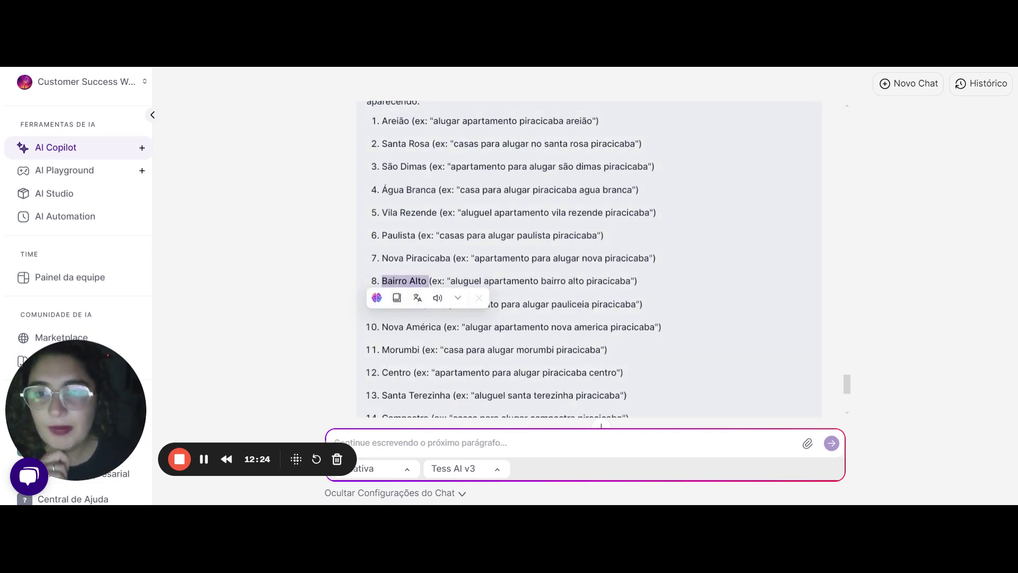
pyautogui.scroll(-5, 532, 211)
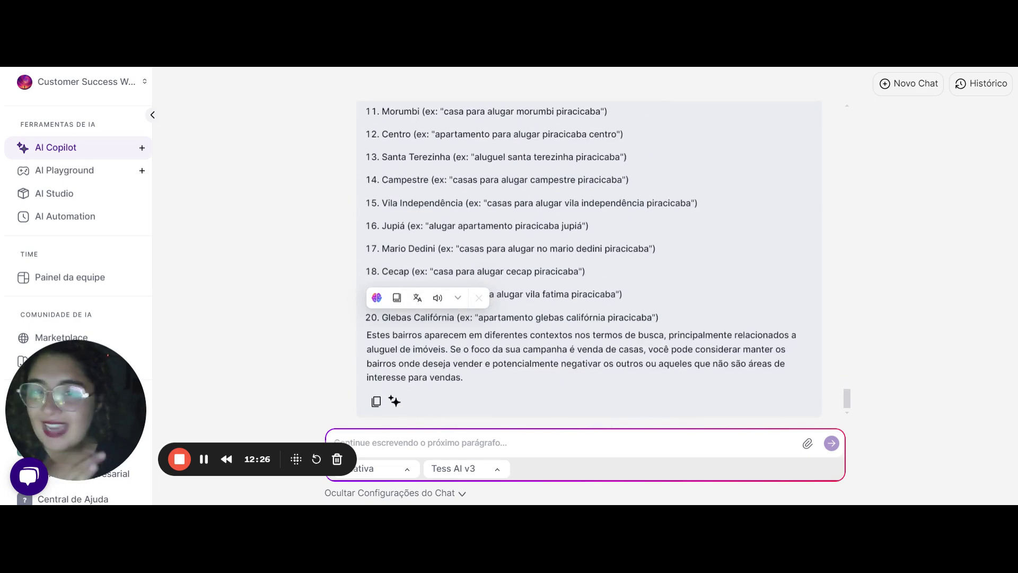
# Step: Review the neighbourhood question and the end of the negative keyword reply, finishing at the conversation's last answer
pyautogui.click(529, 434)
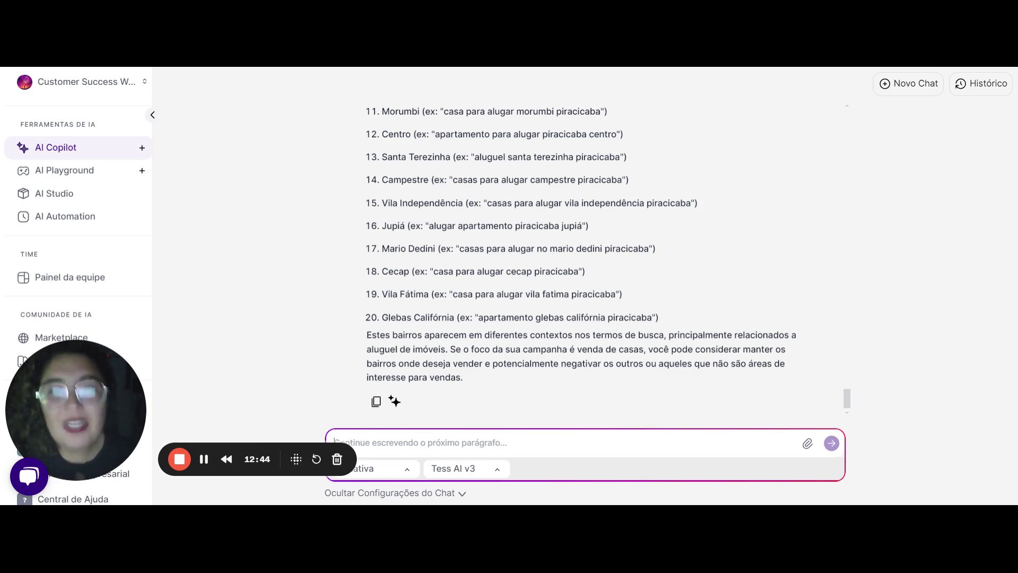
pyautogui.scroll(15, 441, 280)
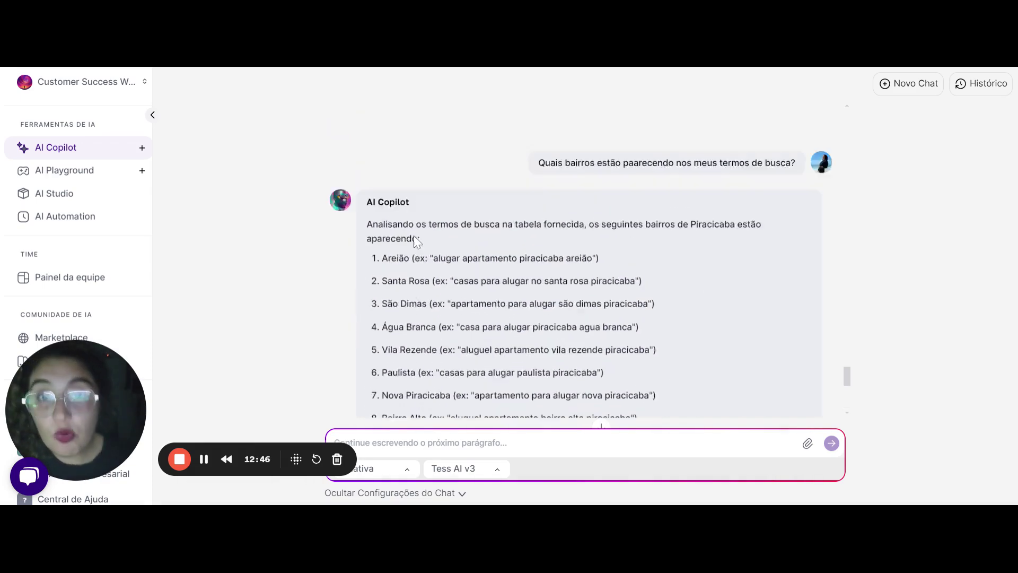
pyautogui.scroll(-15, 440, 280)
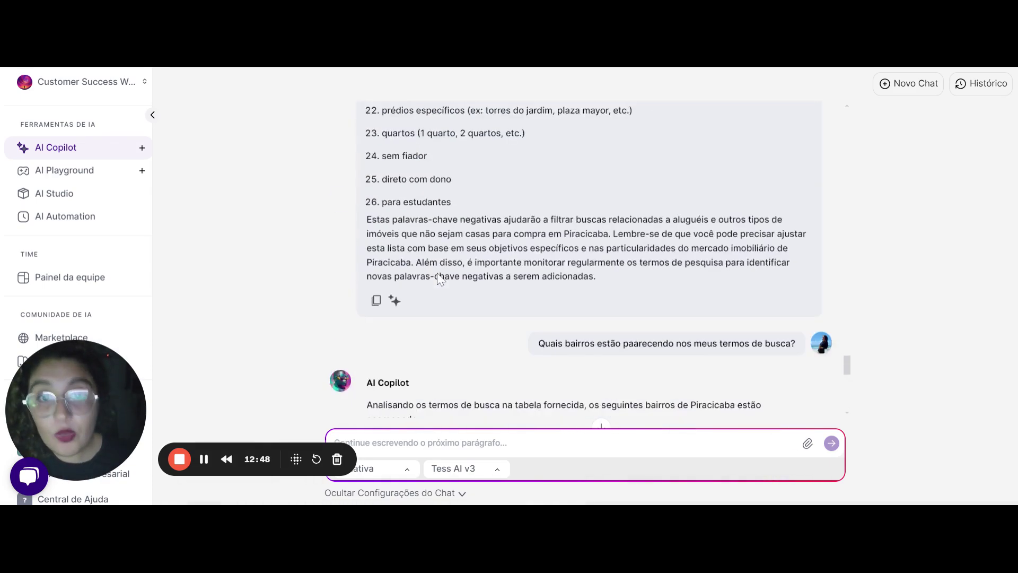
pyautogui.scroll(-2, 440, 280)
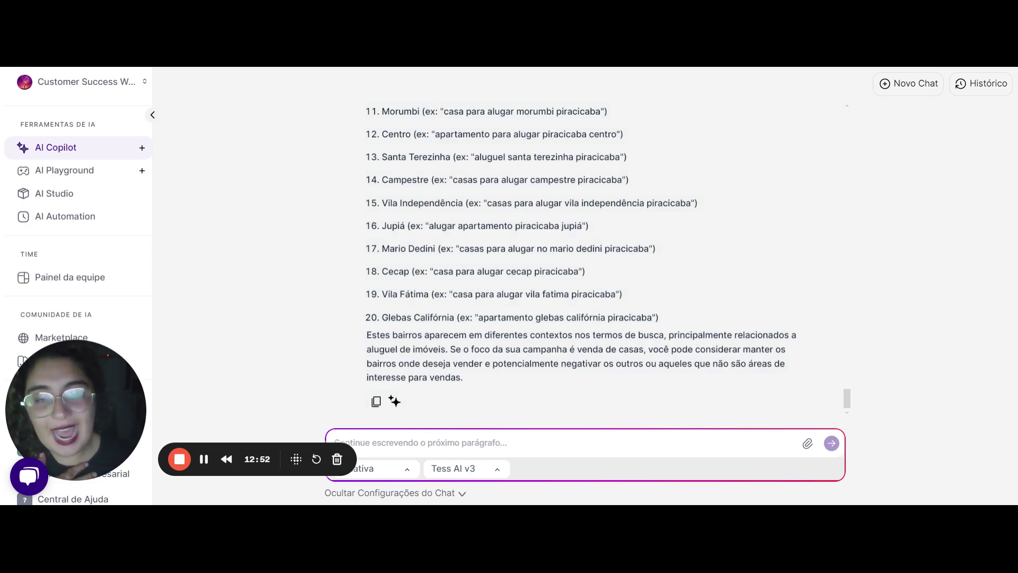
pyautogui.moveTo(94, 428); pyautogui.dragTo(920, 225)
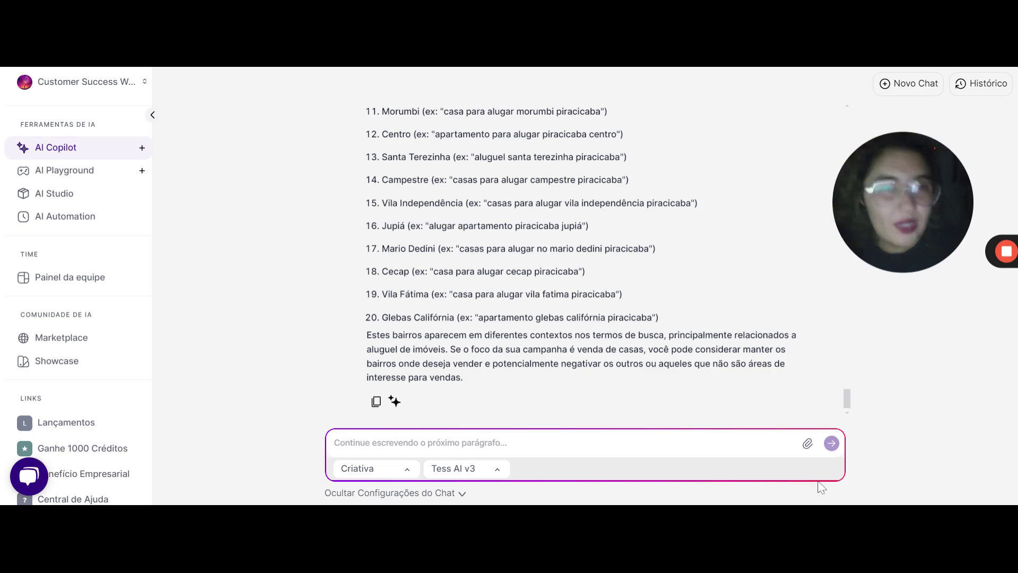
pyautogui.moveTo(315, 429); pyautogui.dragTo(195, 392)
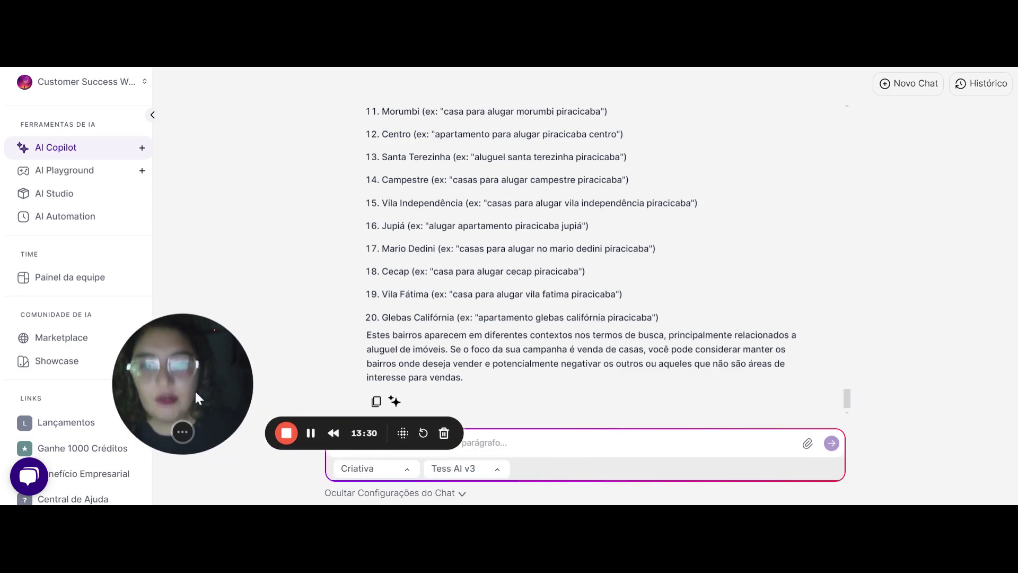